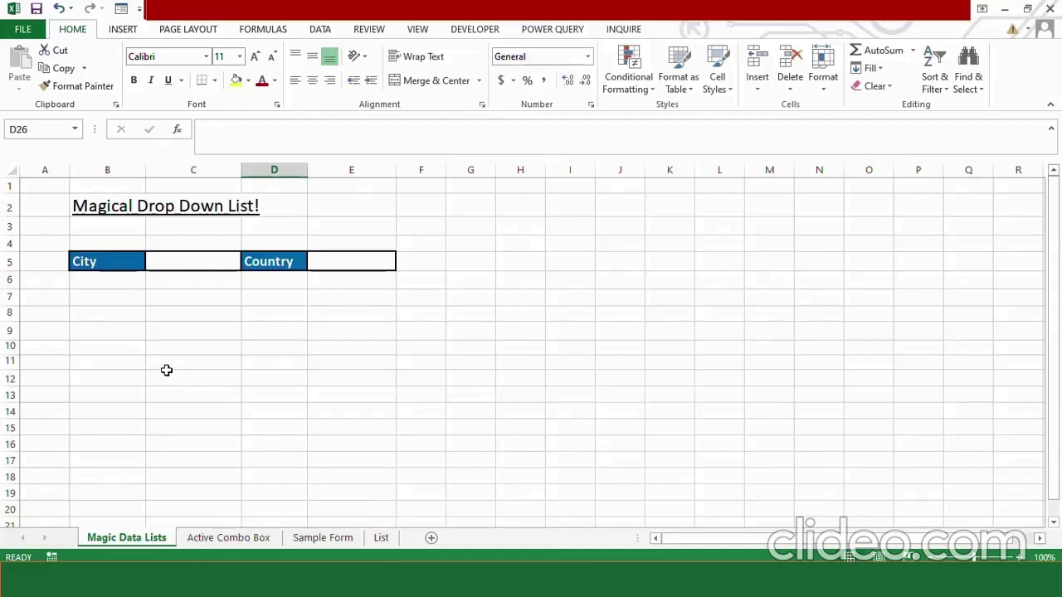
# Examine the cells around the City and Country fields, from row 5 down to row 9, for hidden entries.
pyautogui.click(160, 269)
pyautogui.press('Left')
pyautogui.press('Left')
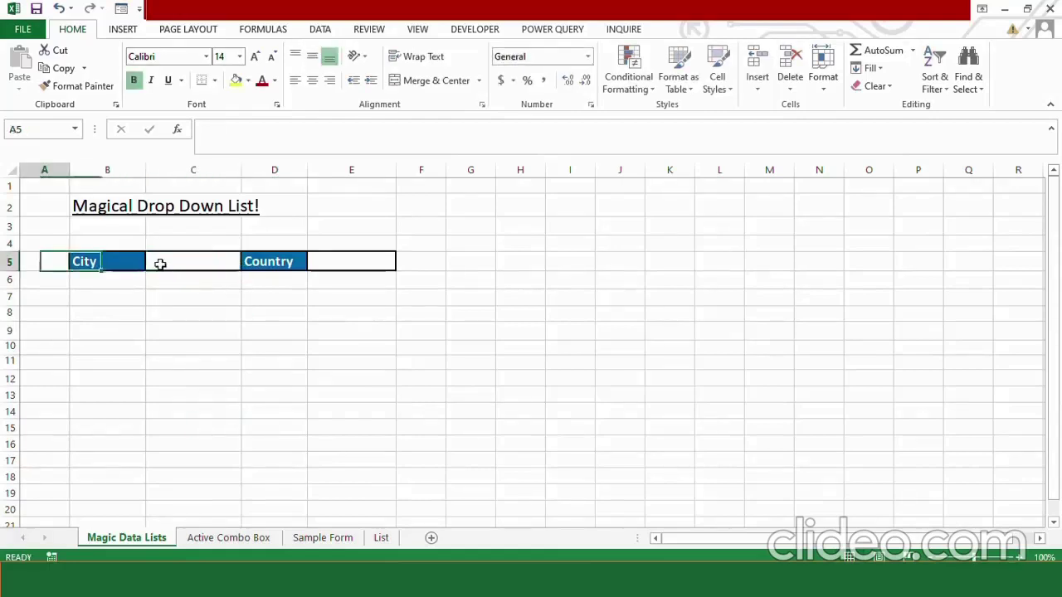
pyautogui.press('Right')
pyautogui.press('Right')
pyautogui.press('Right')
pyautogui.press('Right')
pyautogui.press('Right')
pyautogui.press('Right')
pyautogui.press('Down')
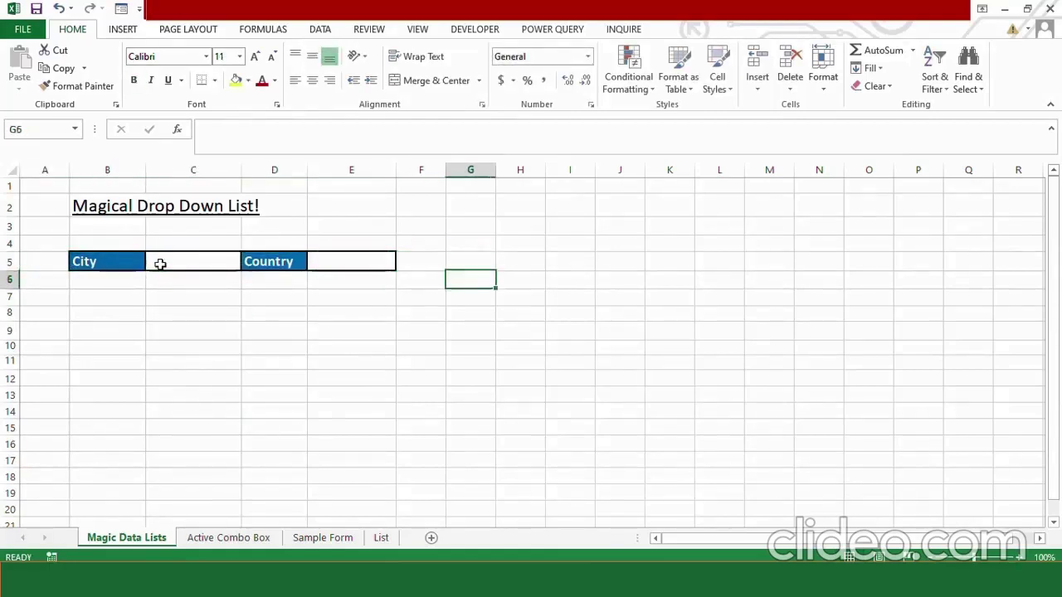
pyautogui.press('Left')
pyautogui.press('Left')
pyautogui.press('Left')
pyautogui.press('Left')
pyautogui.press('Down')
pyautogui.press('Down')
pyautogui.press('Down')
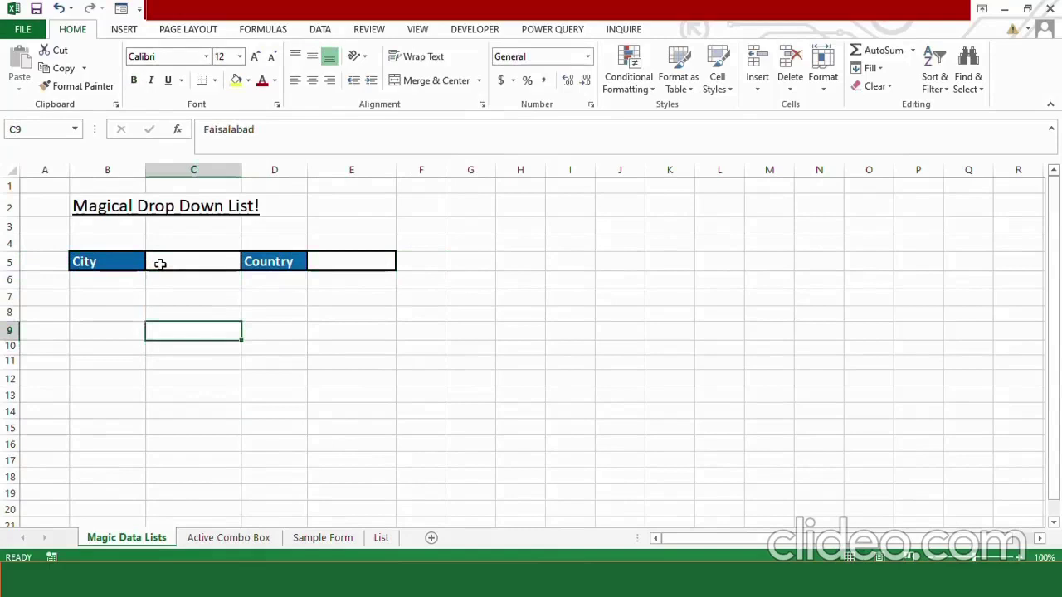
pyautogui.press('Up')
pyautogui.press('Up')
pyautogui.press('Up')
# Pick Gujranwala from the list of existing entries in the City cell C5.
pyautogui.click(160, 264)
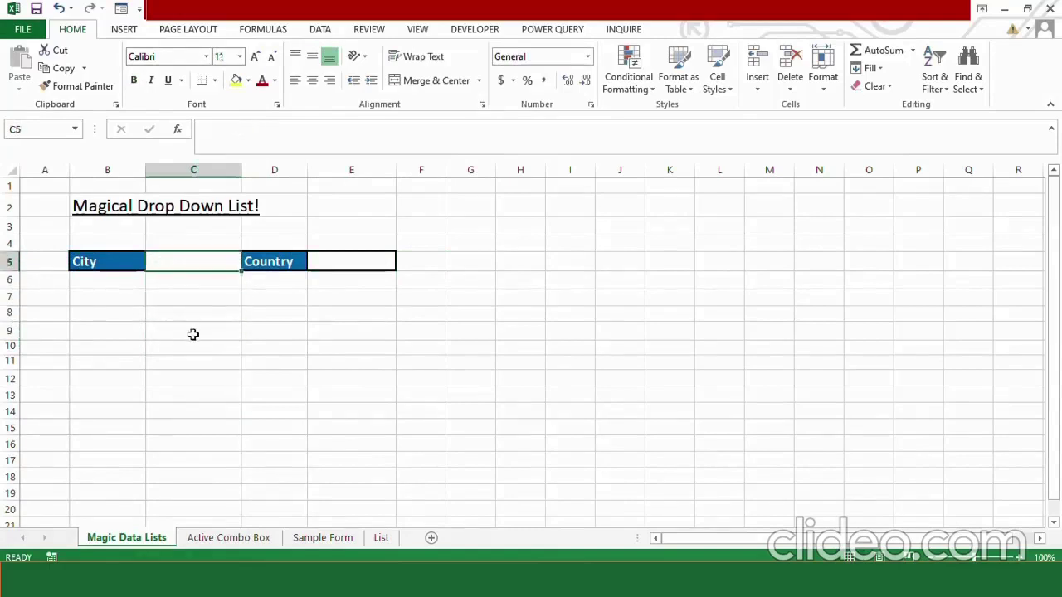
pyautogui.doubleClick(193, 262)
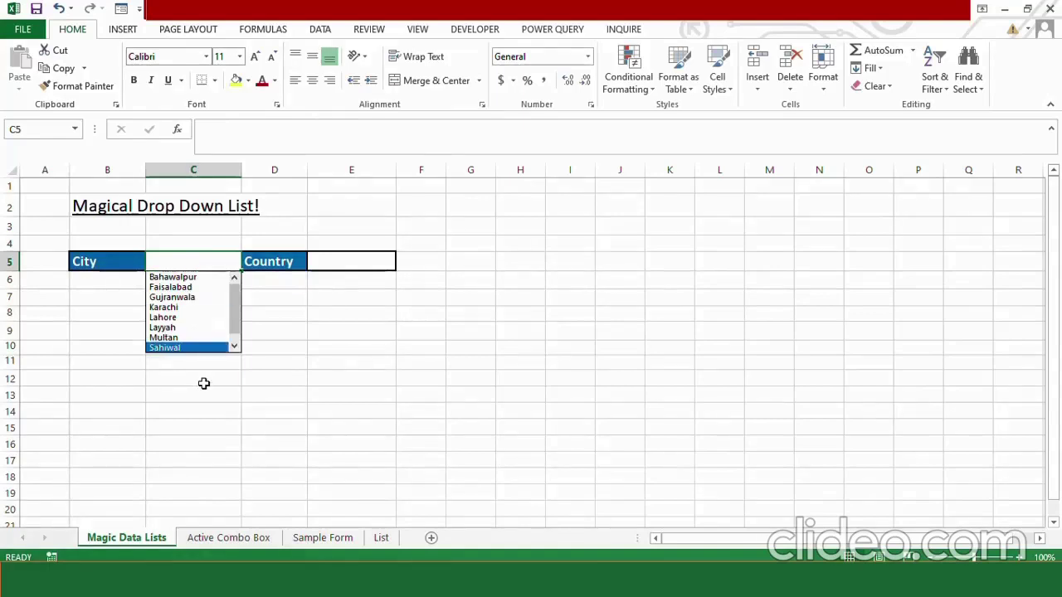
pyautogui.click(209, 296)
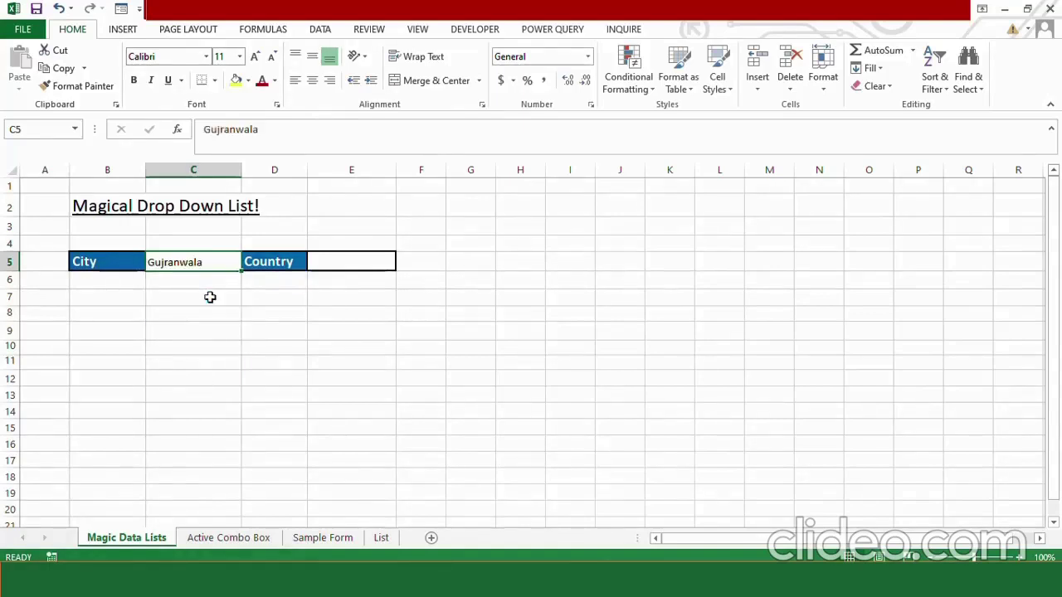
pyautogui.click(210, 286)
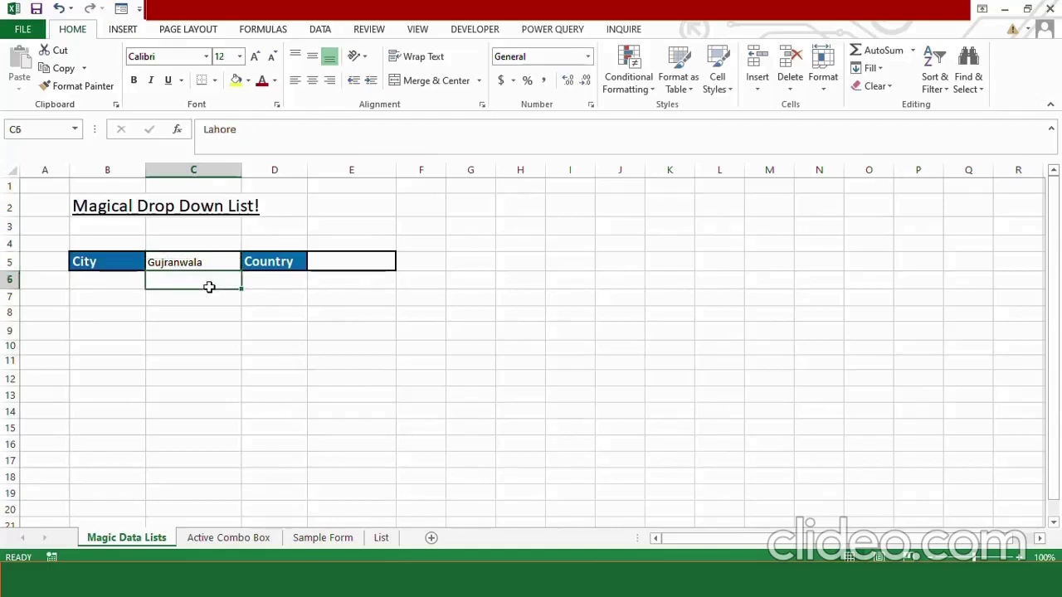
pyautogui.press('Up')
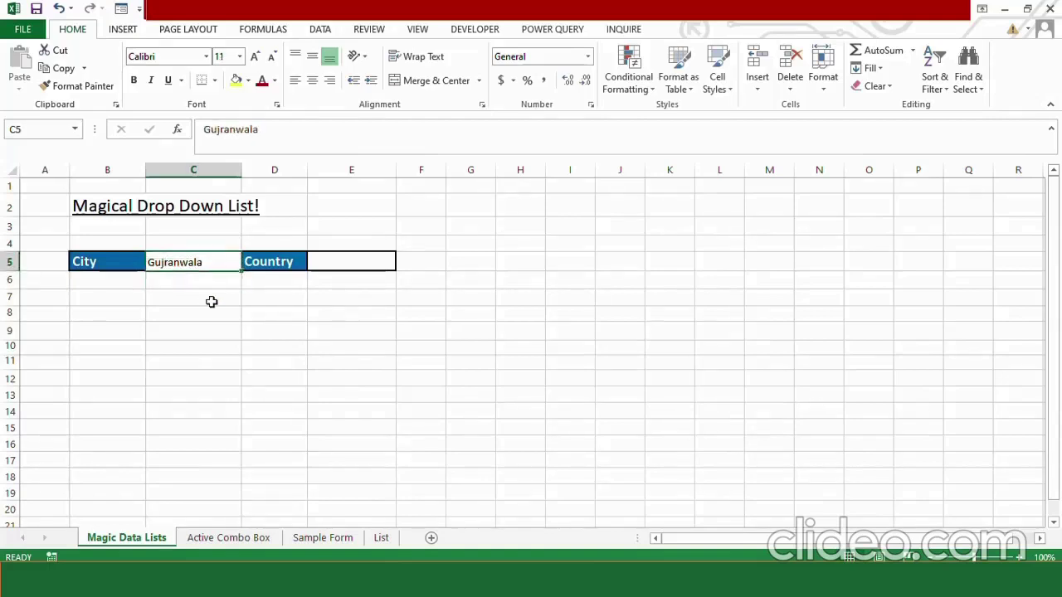
# Pick America from the list of existing entries in the Country cell E5.
pyautogui.click(340, 262)
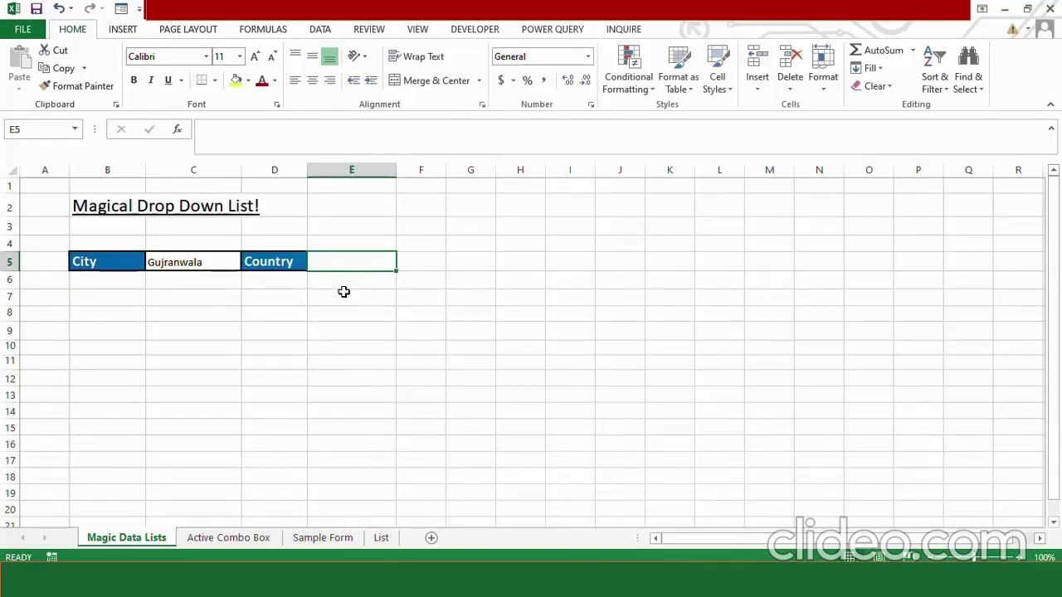
pyautogui.hotkey('alt', 'Down')
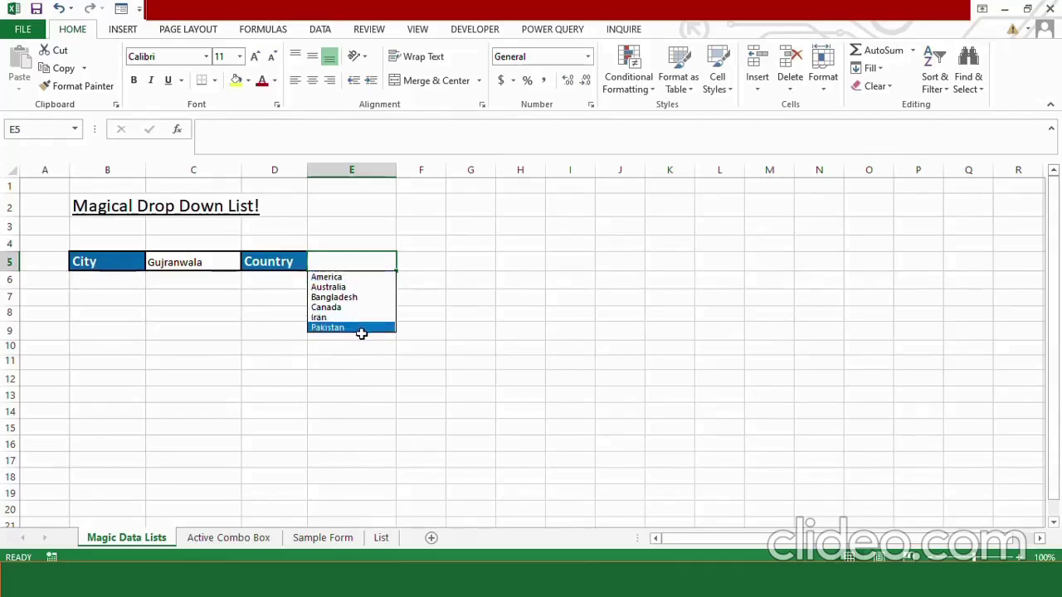
pyautogui.click(347, 277)
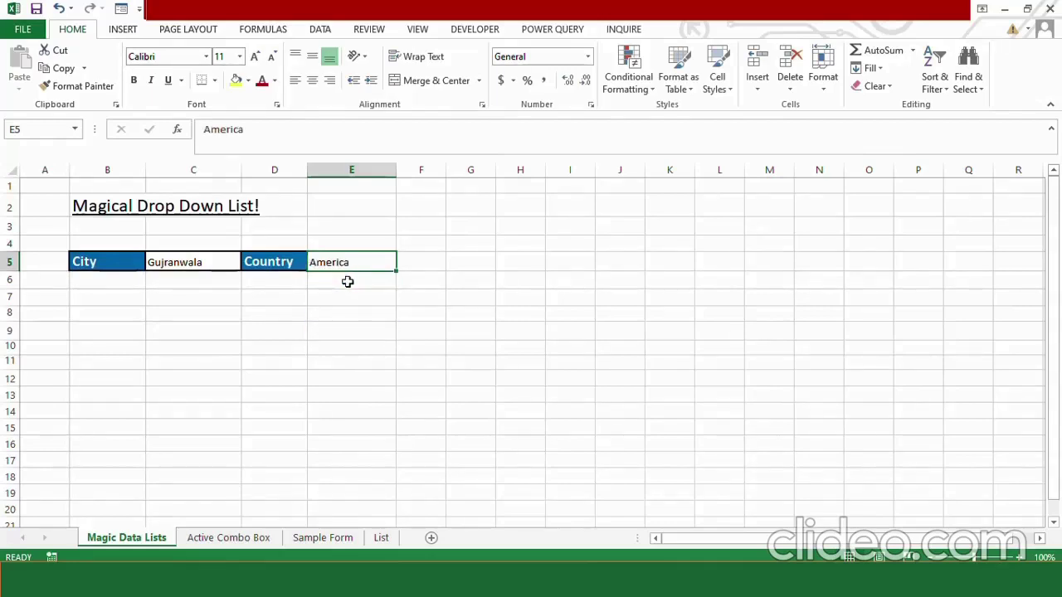
pyautogui.click(348, 282)
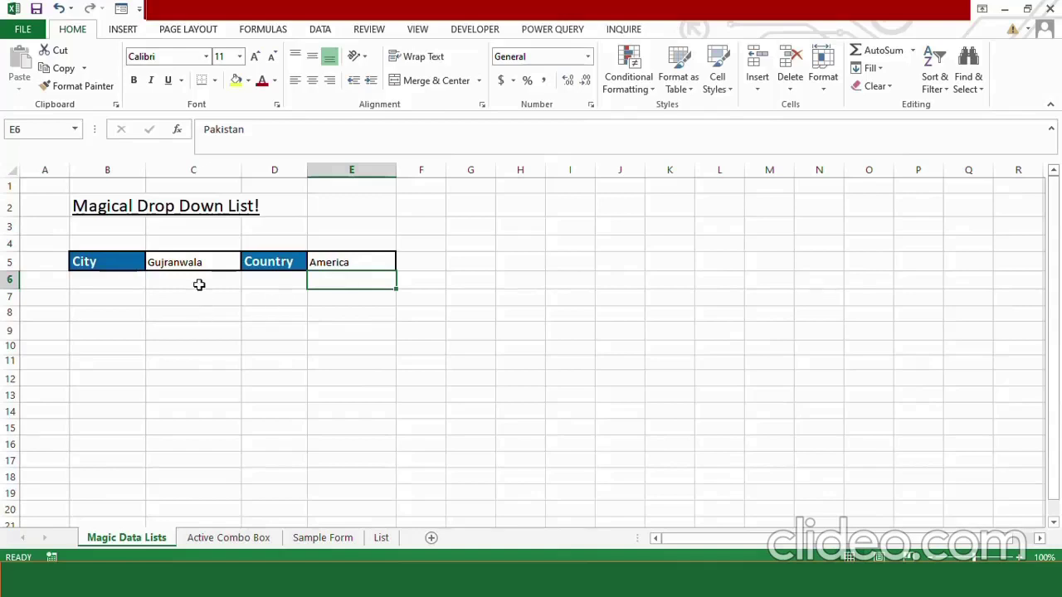
# Reveal the hidden city names in C6:C14 by setting their font color to Automatic.
pyautogui.moveTo(199, 283); pyautogui.dragTo(198, 415)
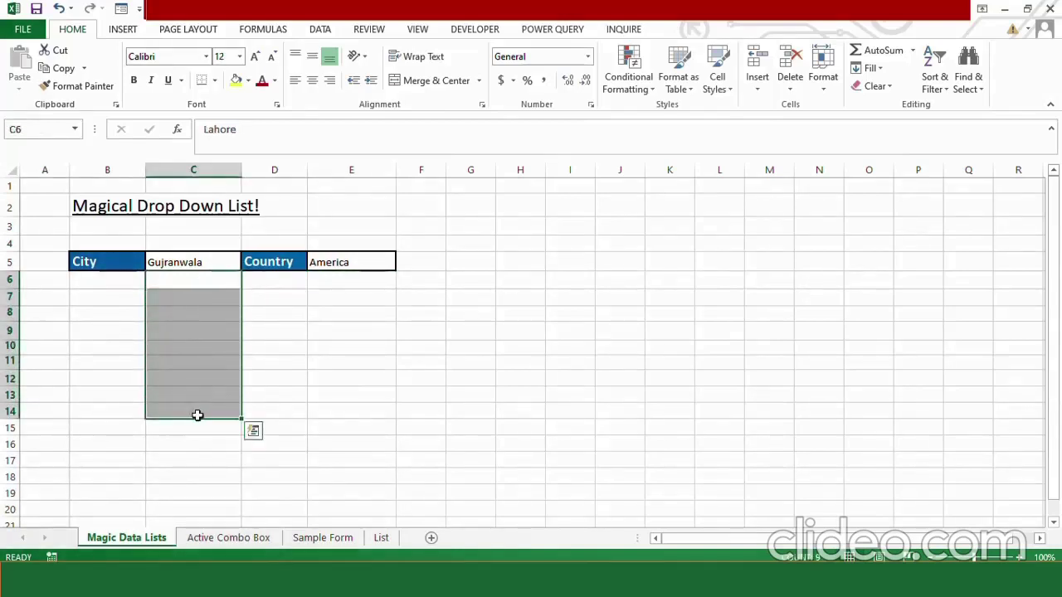
pyautogui.click(275, 80)
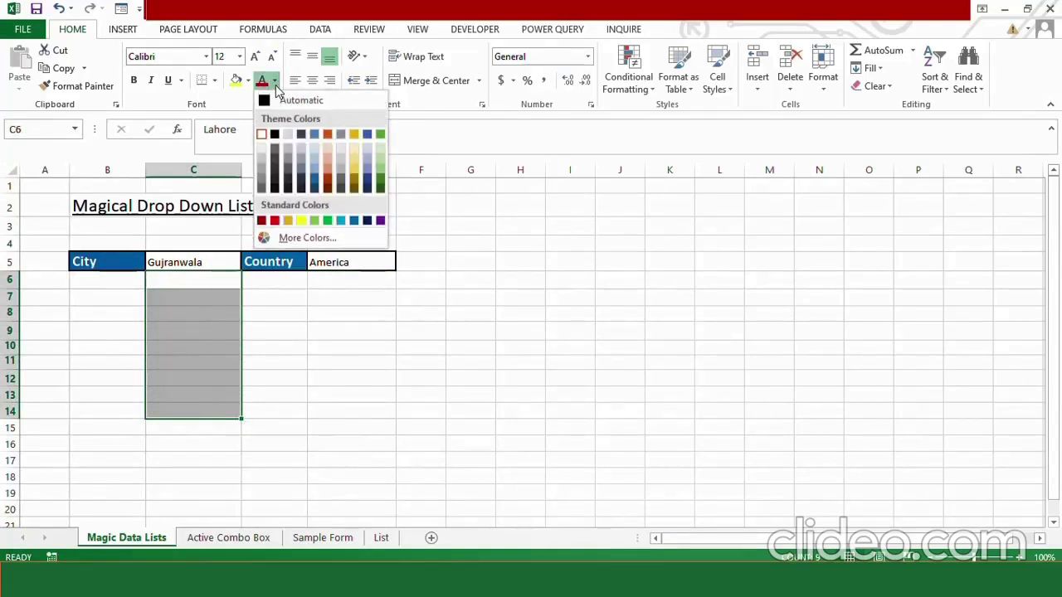
pyautogui.click(265, 101)
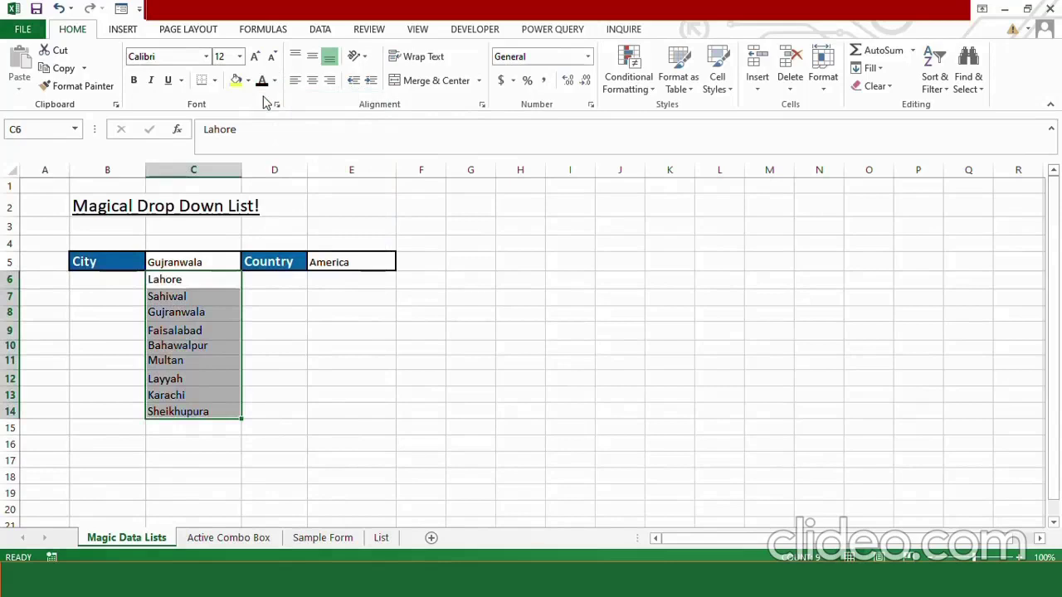
pyautogui.click(204, 439)
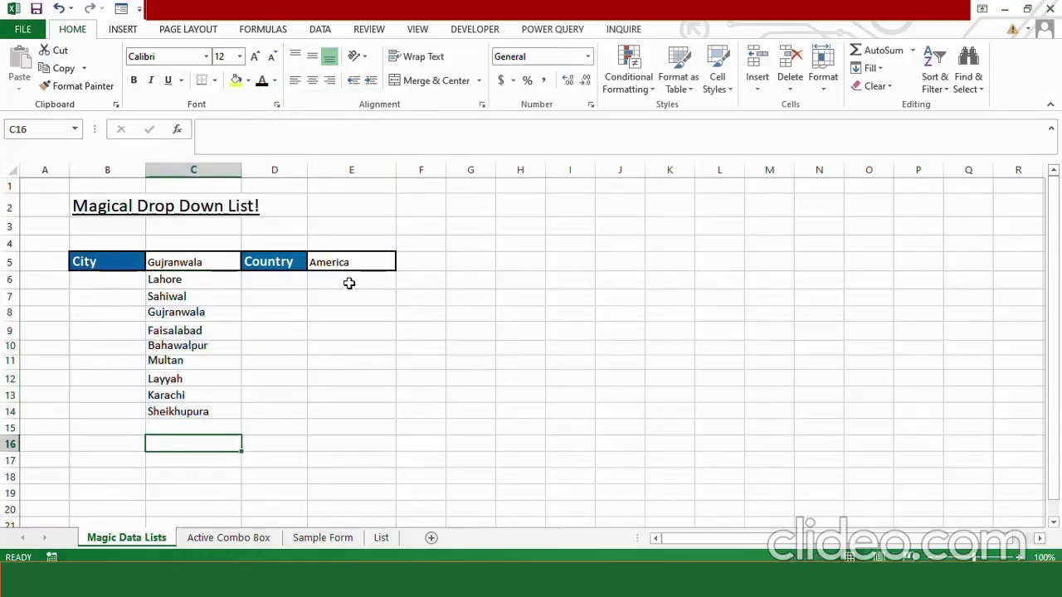
# Reveal the hidden country names in E6:E15 by applying the same Automatic font color.
pyautogui.moveTo(349, 284); pyautogui.dragTo(348, 427)
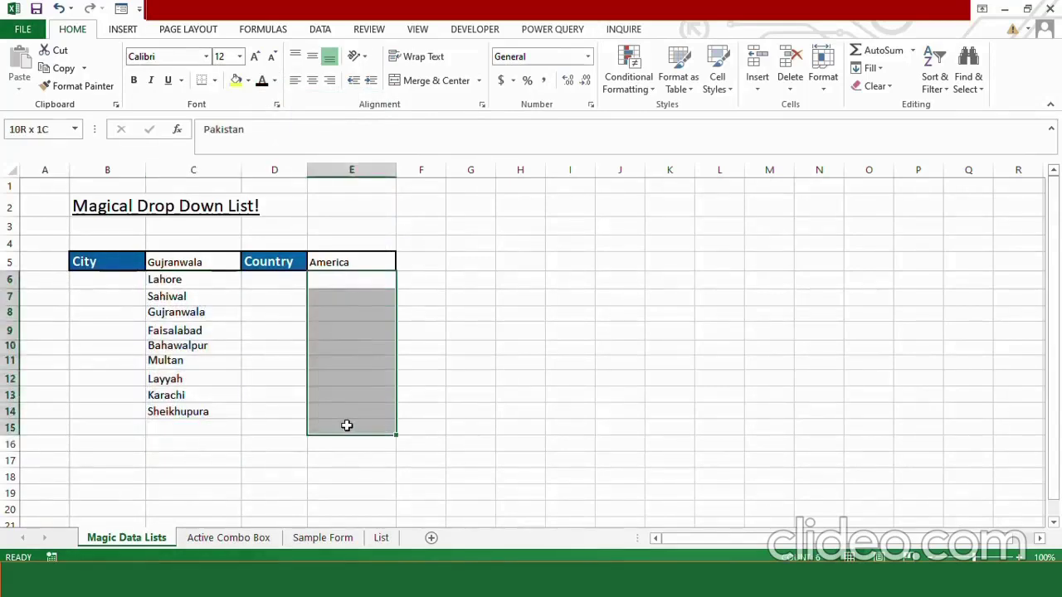
pyautogui.click(263, 81)
pyautogui.click(209, 424)
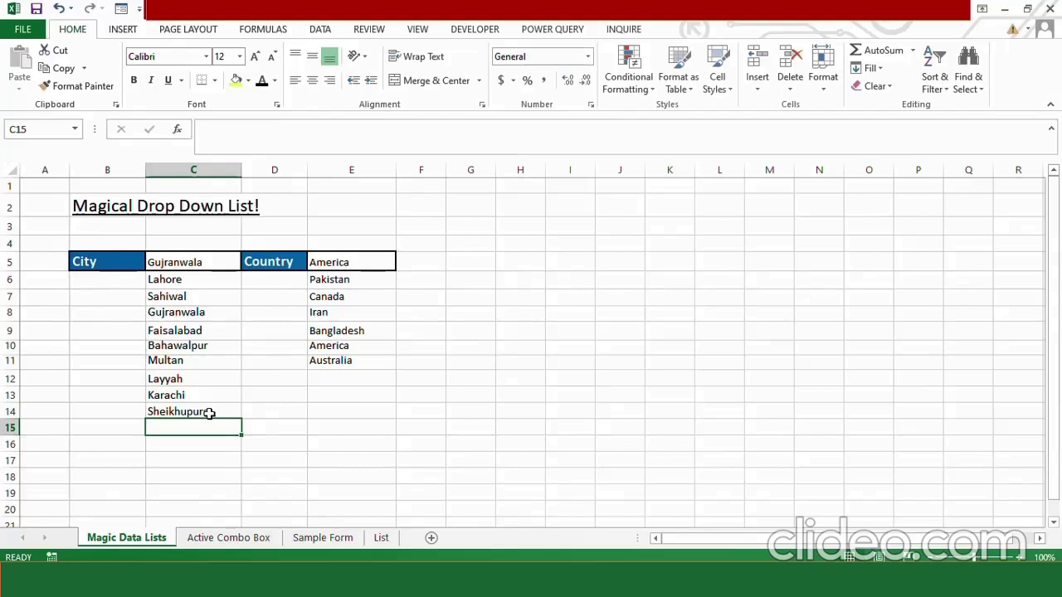
# Clear the City cell C5 and add Bahawalnager, Attock and Kasur below Sheikhupura in C15:C17.
pyautogui.click(190, 263)
pyautogui.press('Delete')
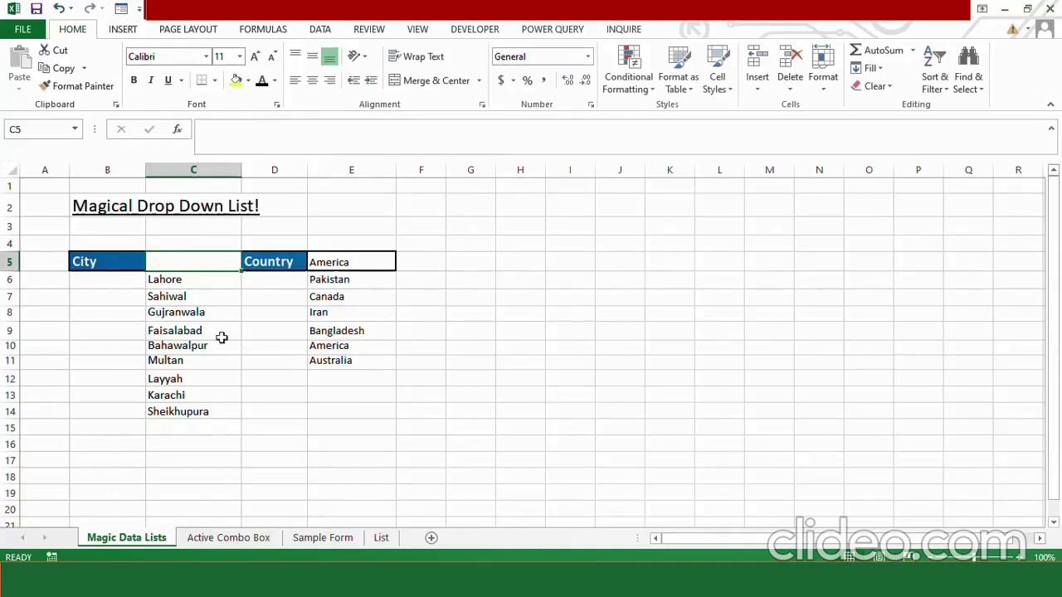
pyautogui.click(195, 429)
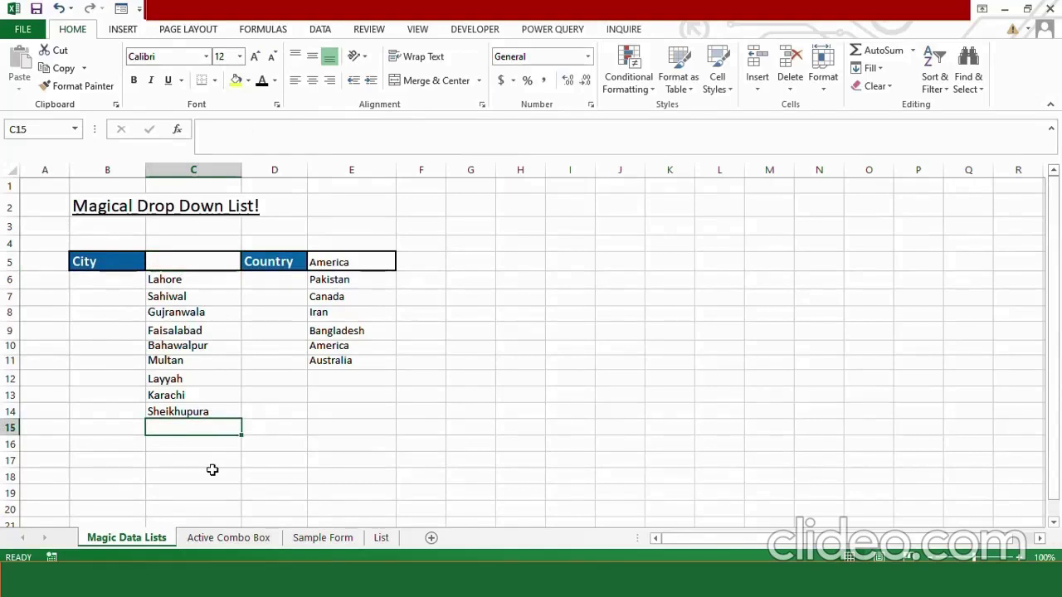
pyautogui.write('Baha')
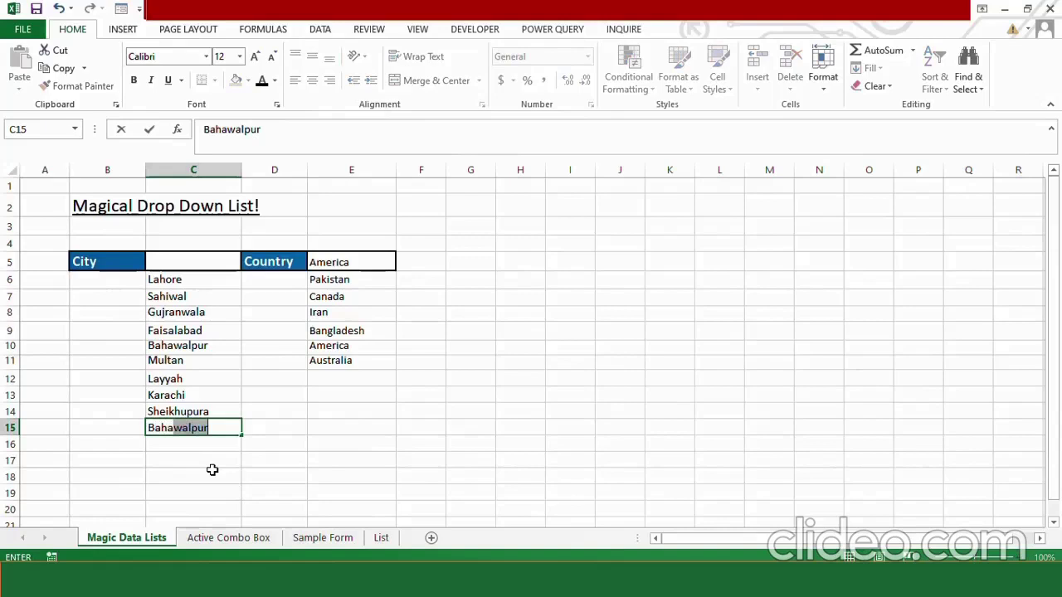
pyautogui.write('walnager')
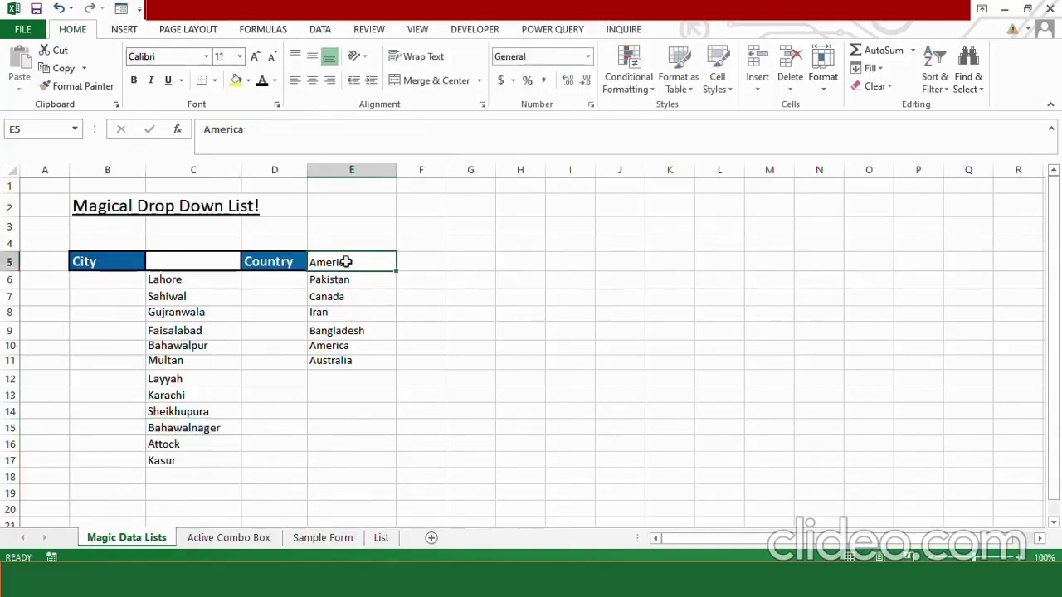
# Clear the Country cell E5 and add Afghanistan, Nigeria, India and China below Australia in E12:E15.
pyautogui.press('Delete')
pyautogui.click(353, 378)
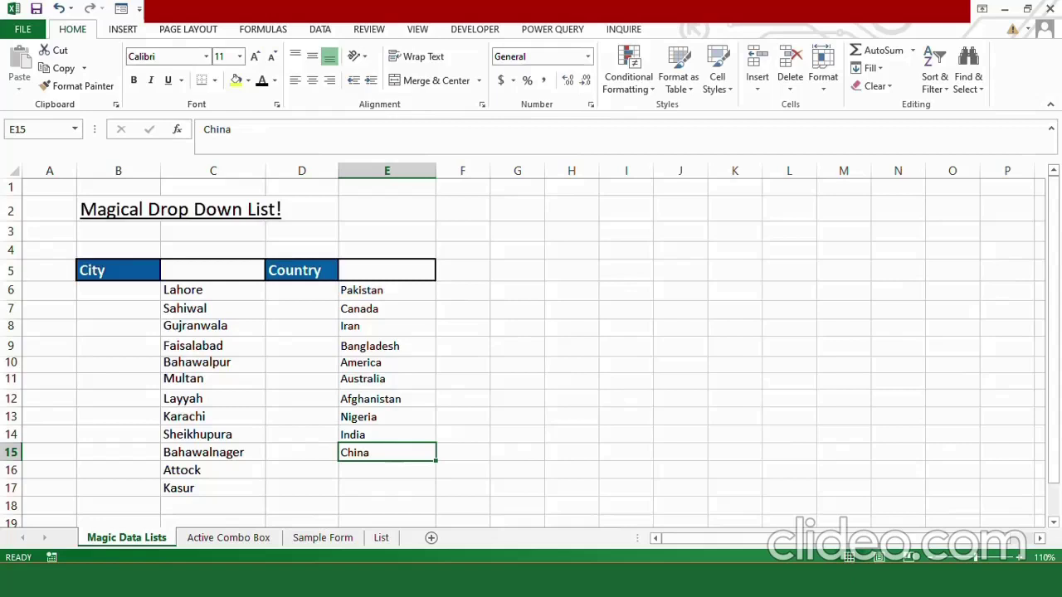
# Hide the city names in C6:C17 by setting their font color to white.
pyautogui.moveTo(214, 291); pyautogui.dragTo(206, 488)
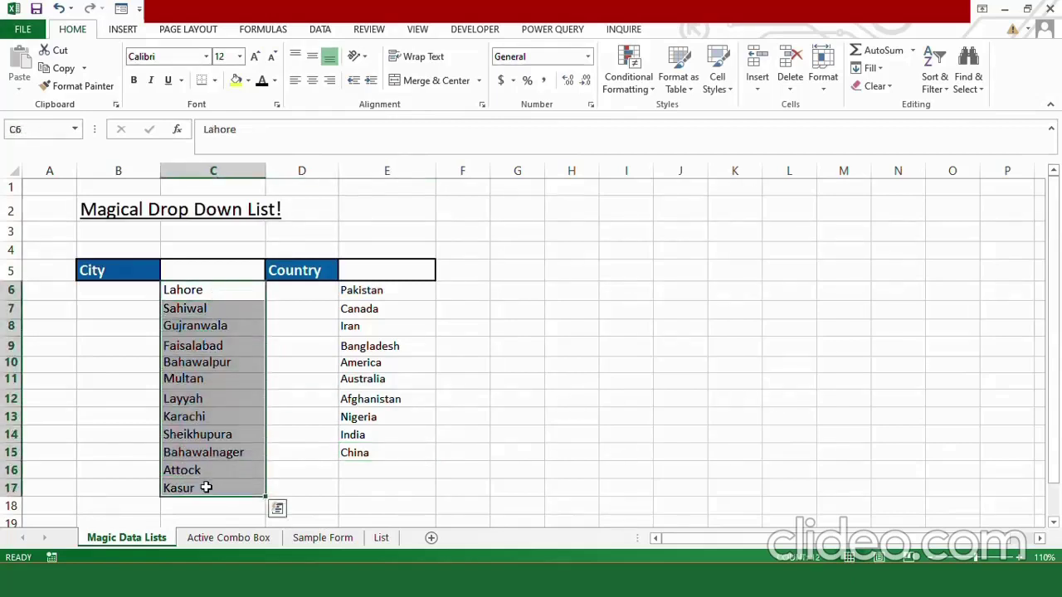
pyautogui.click(274, 81)
pyautogui.click(262, 135)
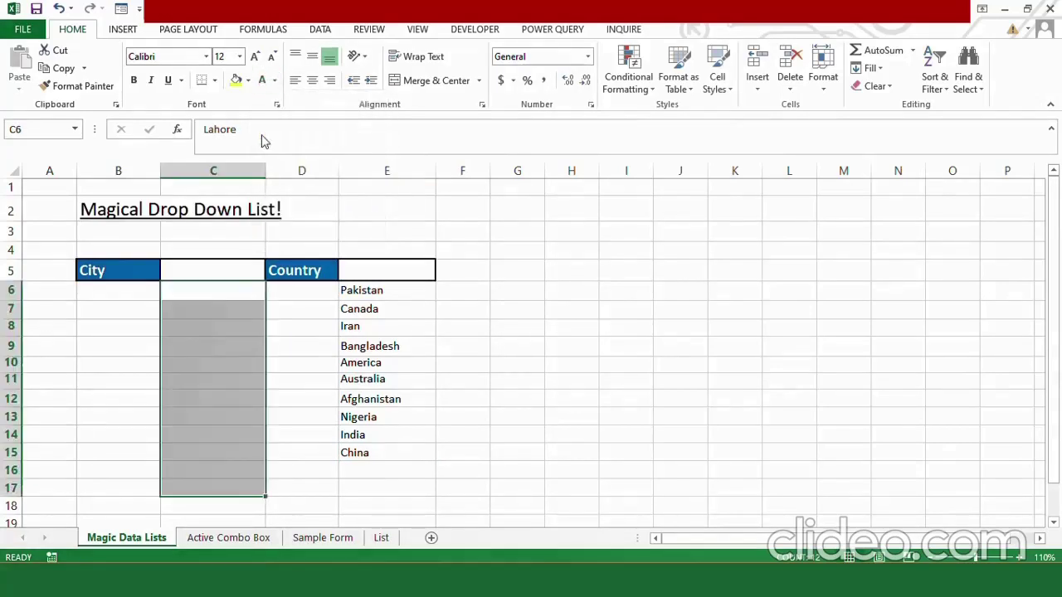
# Hide the country names in E6:E15 by applying the custom number format ;;; to them.
pyautogui.click(391, 289)
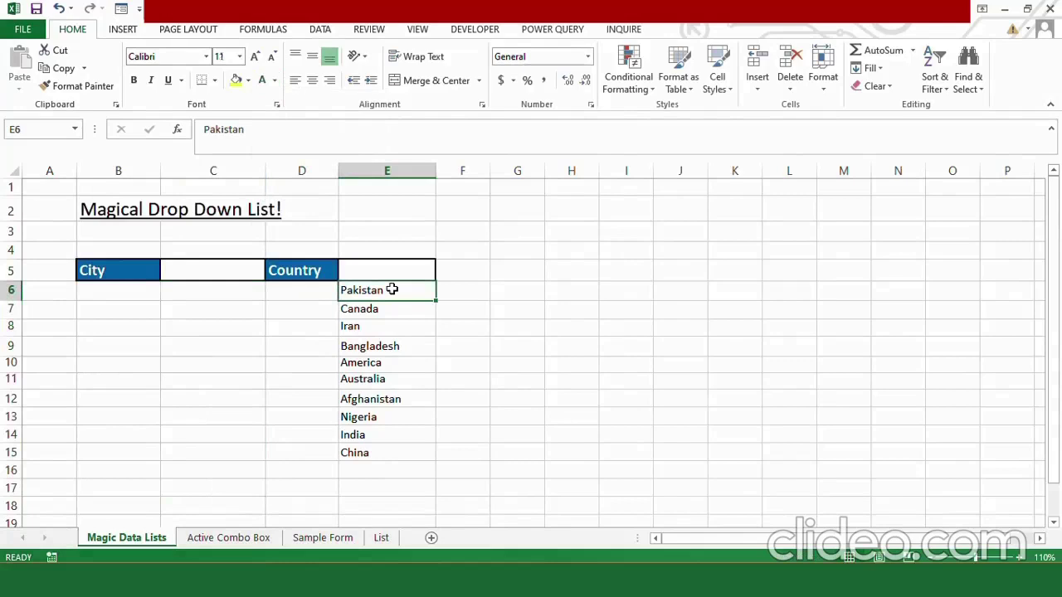
pyautogui.moveTo(391, 290); pyautogui.dragTo(400, 449)
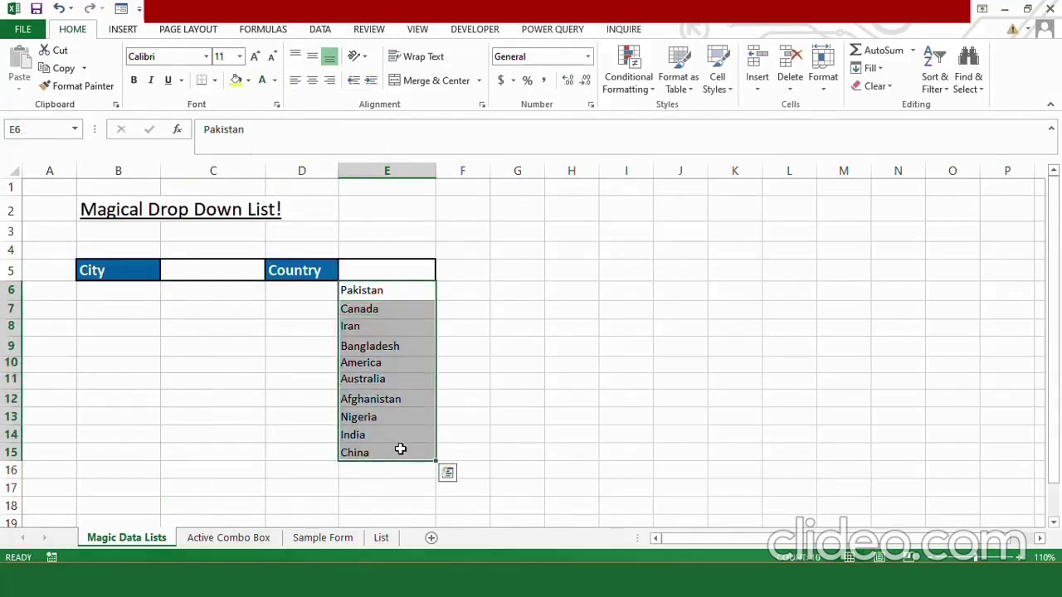
pyautogui.hotkey('ctrl', '1')
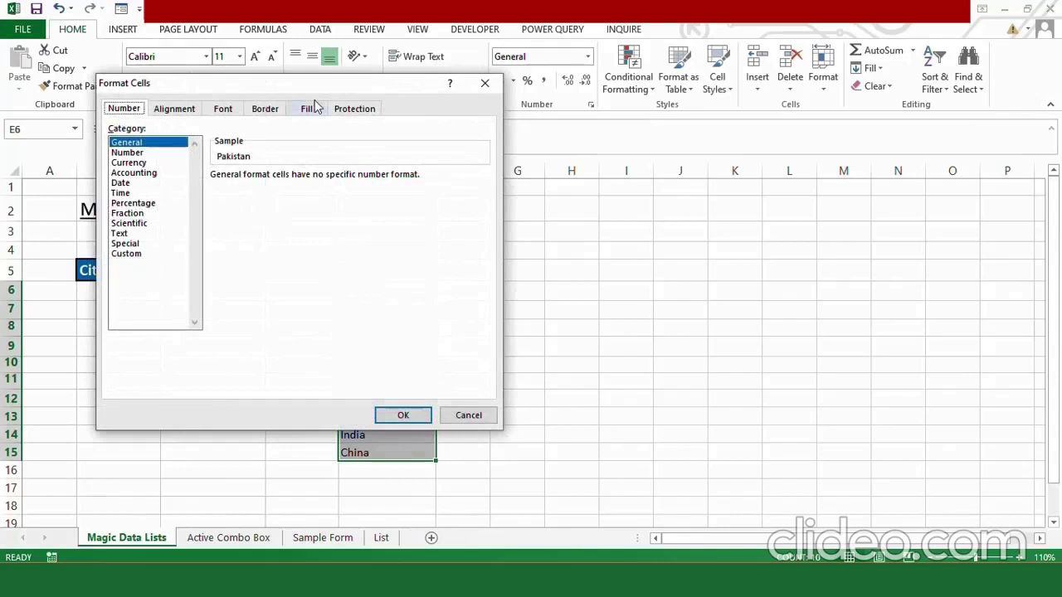
pyautogui.moveTo(301, 89); pyautogui.dragTo(545, 168)
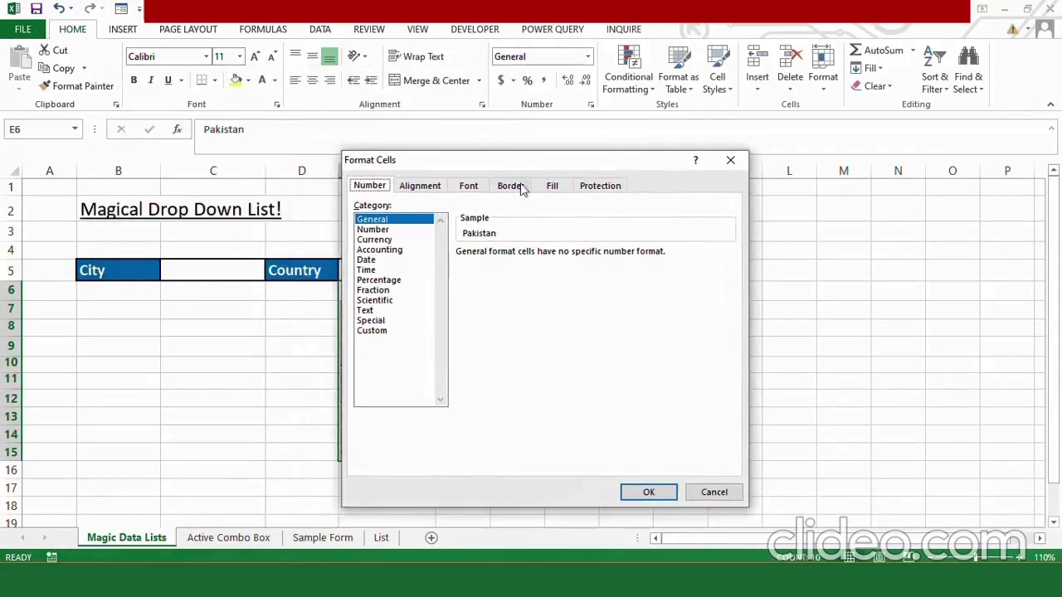
pyautogui.click(377, 332)
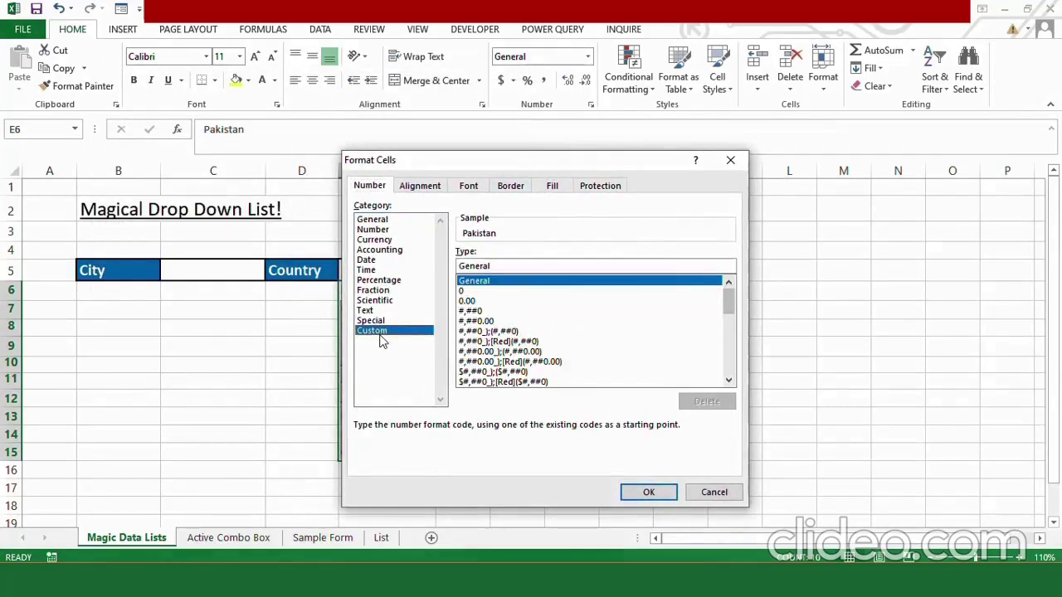
pyautogui.click(501, 265)
pyautogui.press('BackSpace')
pyautogui.press('BackSpace')
pyautogui.press('BackSpace')
pyautogui.press('BackSpace')
pyautogui.press('BackSpace')
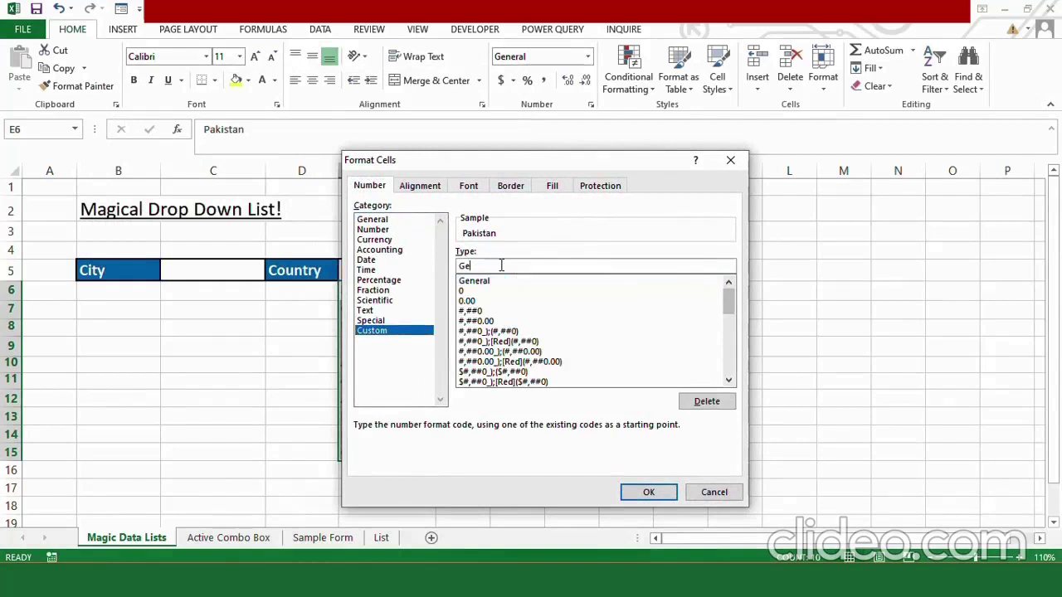
pyautogui.press('BackSpace')
pyautogui.press('BackSpace')
pyautogui.write(';;;')
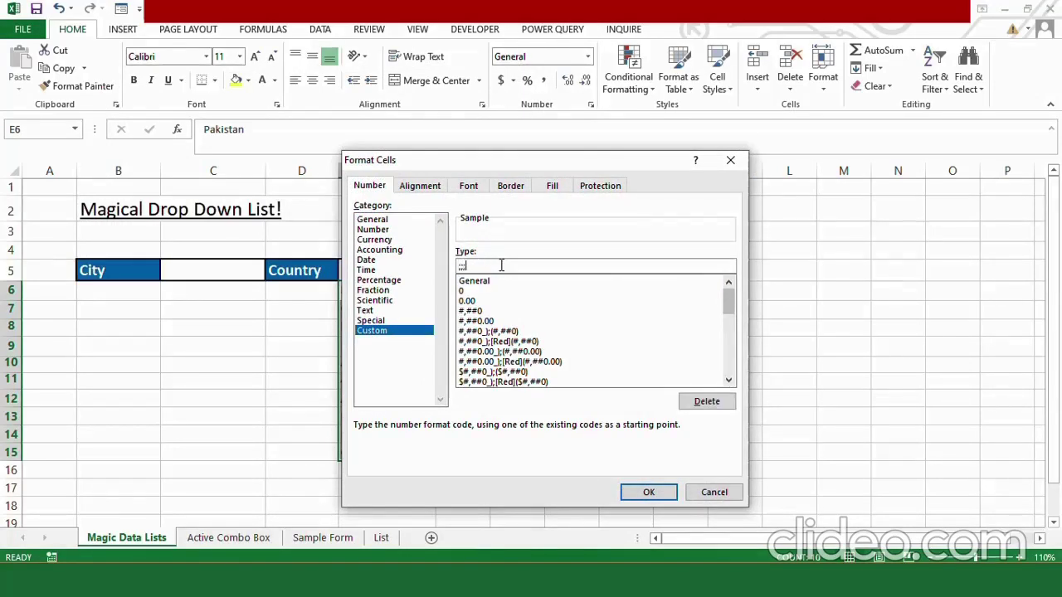
pyautogui.click(649, 492)
pyautogui.click(365, 486)
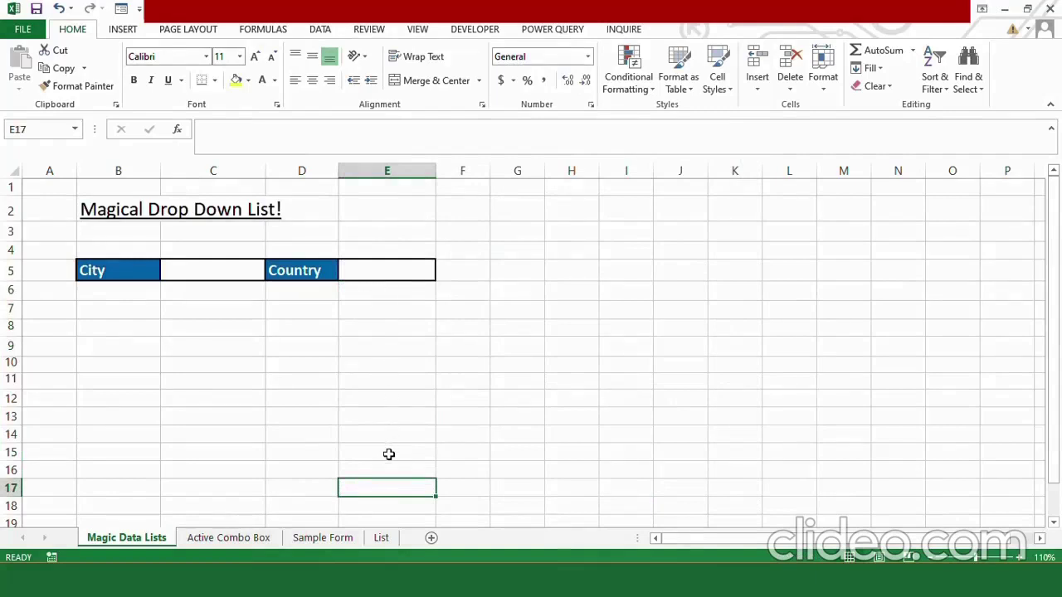
# Pick Gujranwala for the City cell C5 and Canada for the Country cell E5 from their pick lists.
pyautogui.click(235, 271)
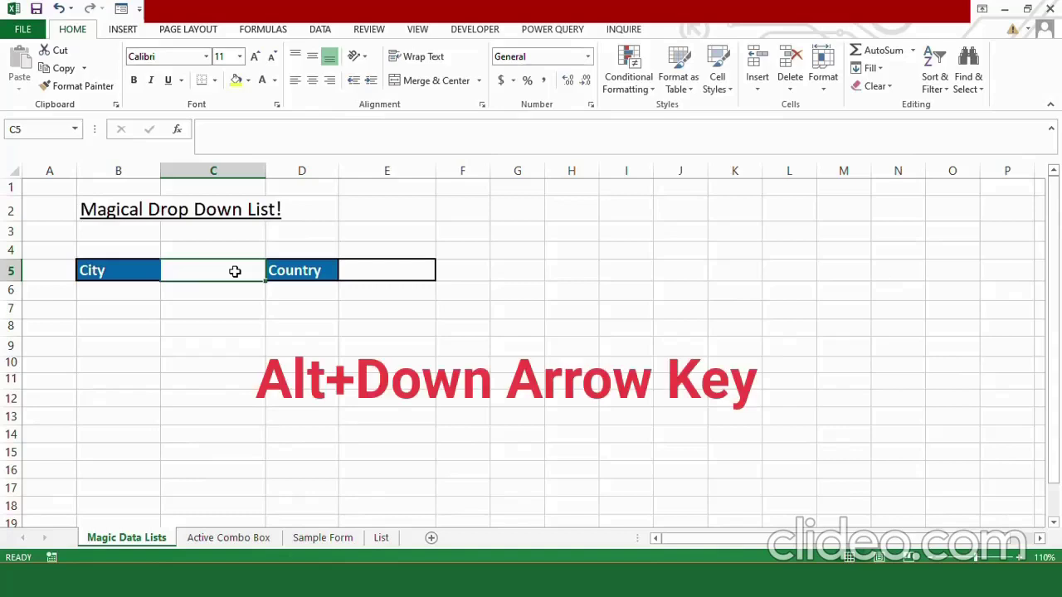
pyautogui.hotkey('alt', 'Down')
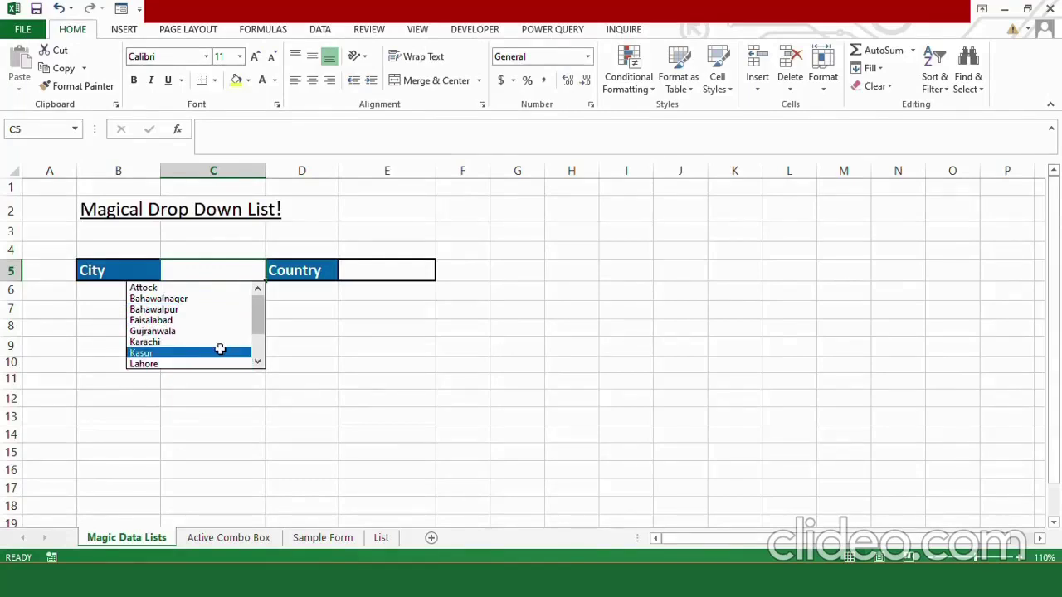
pyautogui.click(196, 331)
pyautogui.click(201, 307)
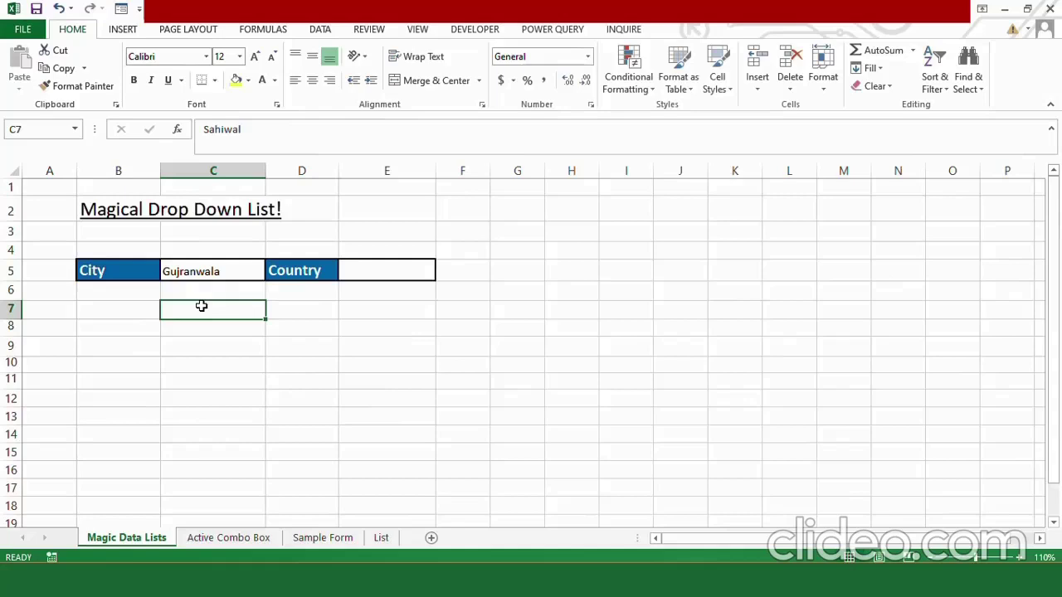
pyautogui.click(386, 278)
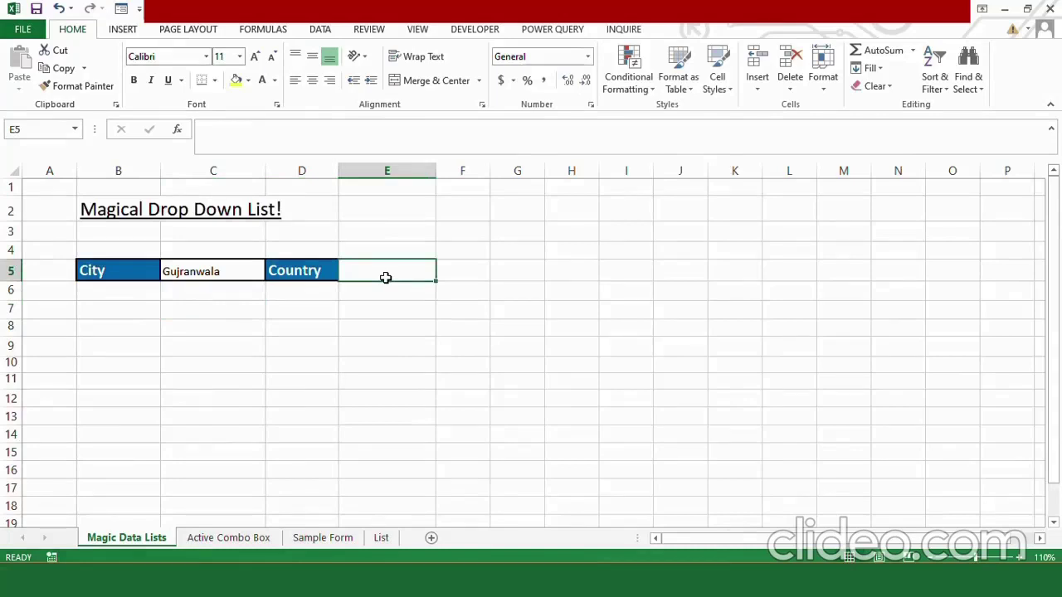
pyautogui.hotkey('alt', 'Down')
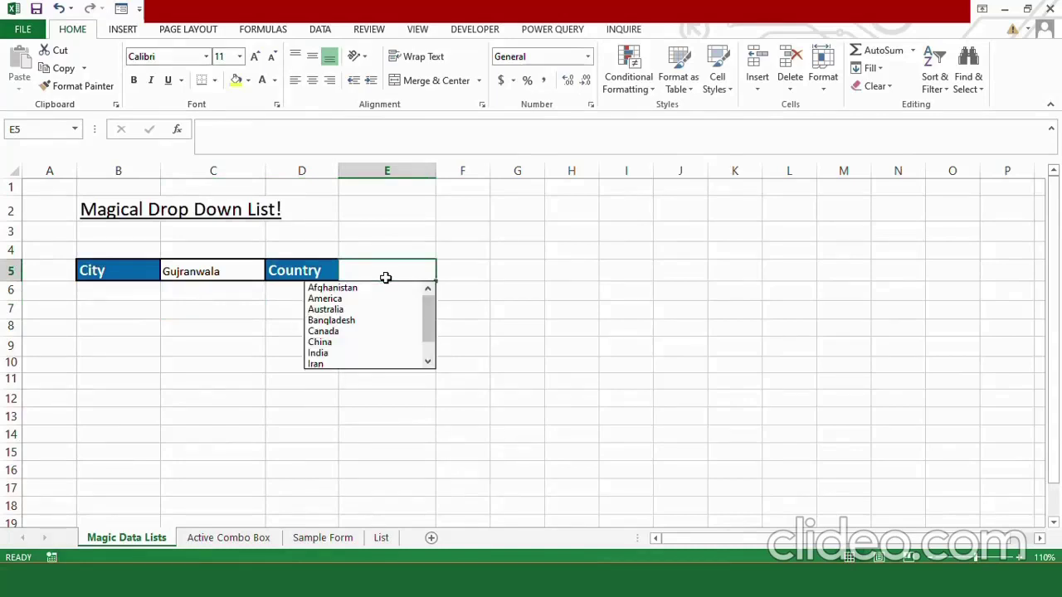
pyautogui.click(356, 332)
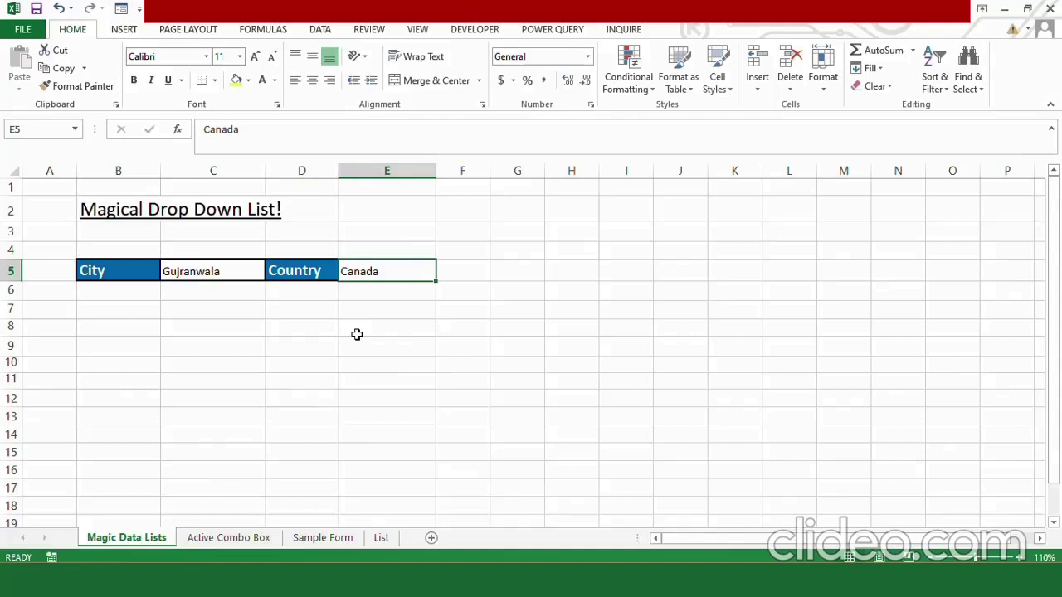
# Open the Active Combo Box sheet and widen column L, with cell L8 selected.
pyautogui.hotkey('ctrl', 'pagedown')
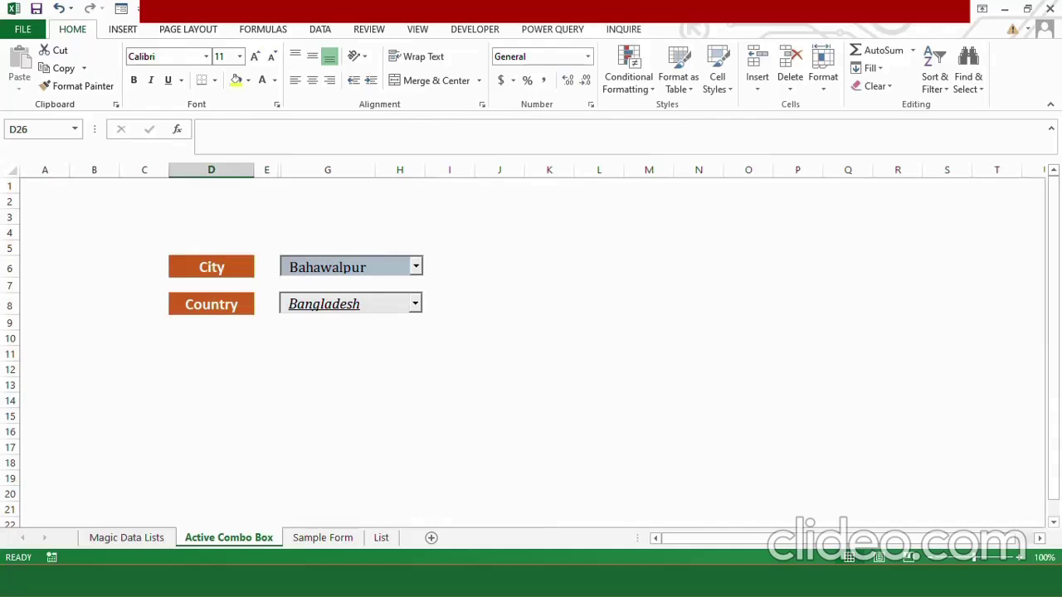
pyautogui.click(616, 306)
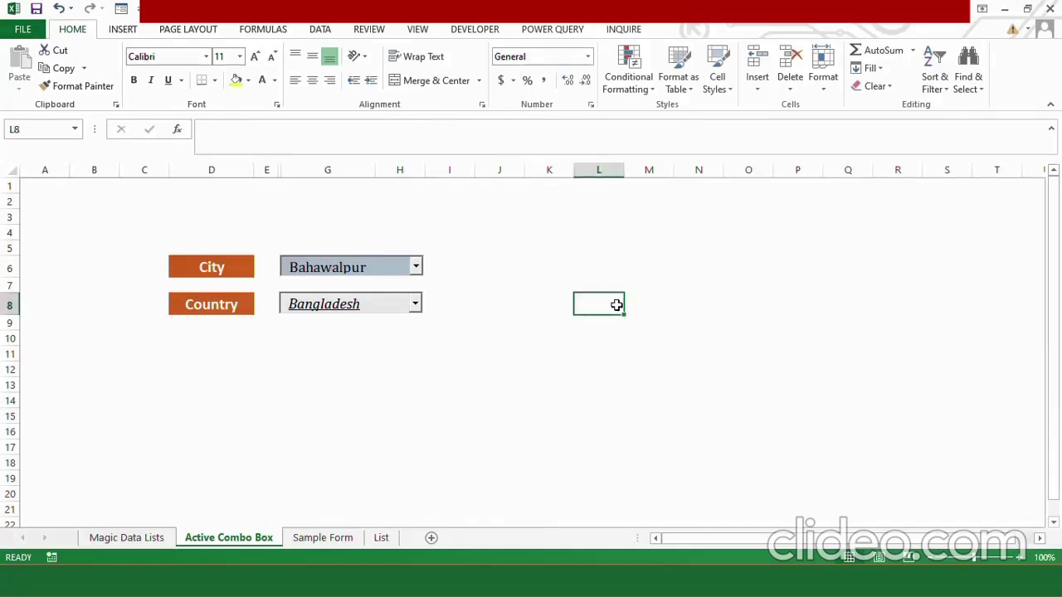
pyautogui.moveTo(625, 171); pyautogui.dragTo(716, 170)
# Apply List data validation to cell L8, using the Cities range B2:B10 on the List sheet as its source.
pyautogui.click(321, 30)
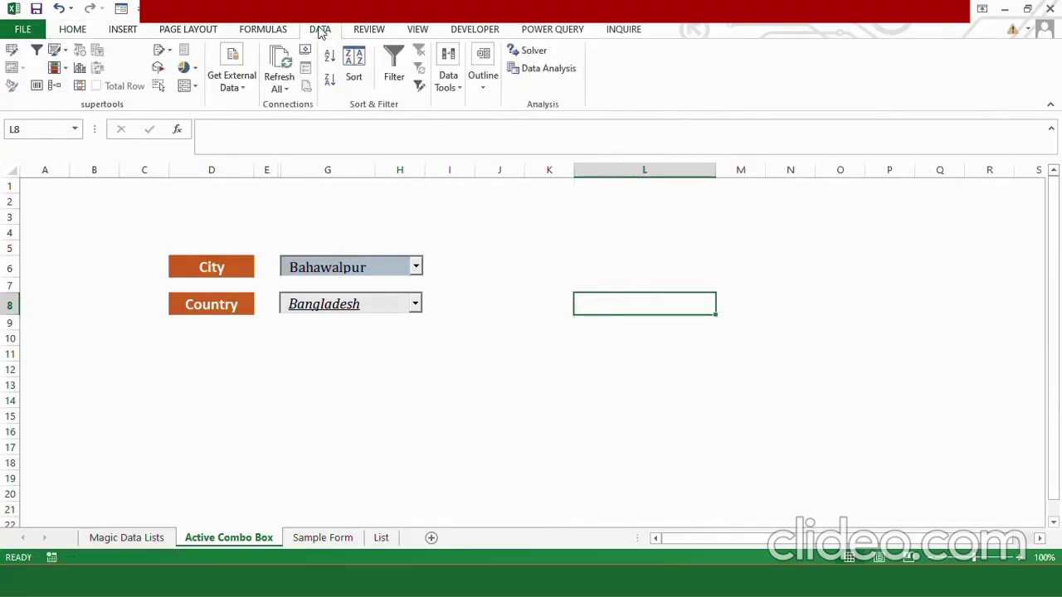
pyautogui.click(448, 71)
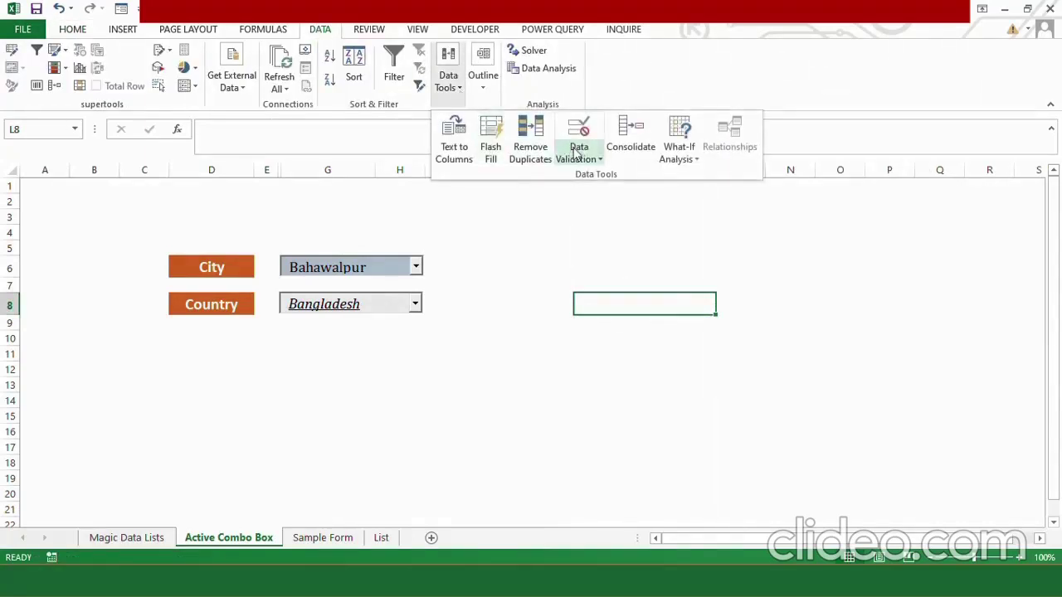
pyautogui.click(575, 153)
pyautogui.click(606, 176)
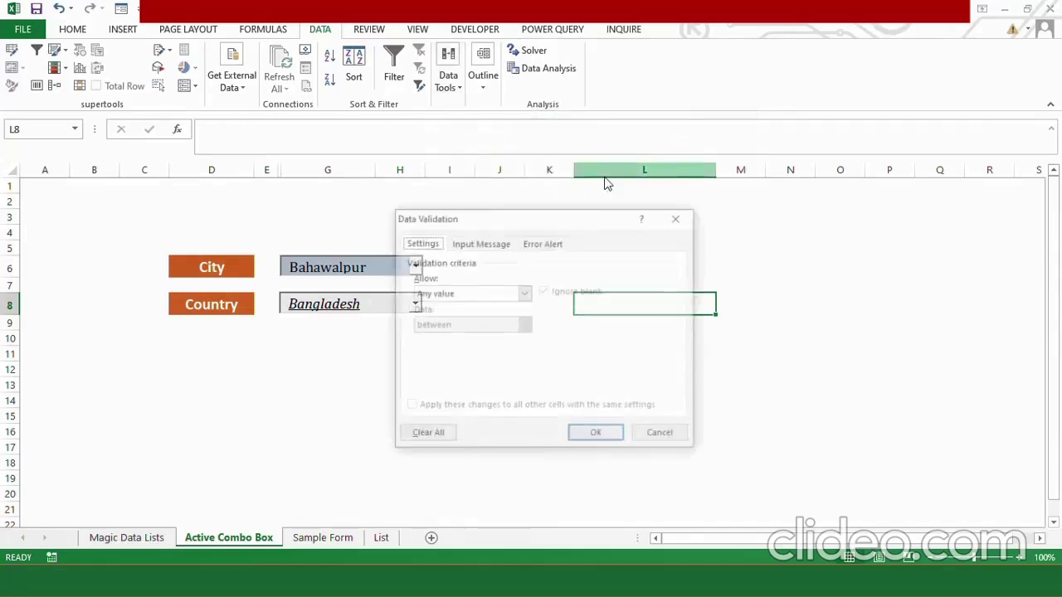
pyautogui.click(524, 294)
pyautogui.click(469, 338)
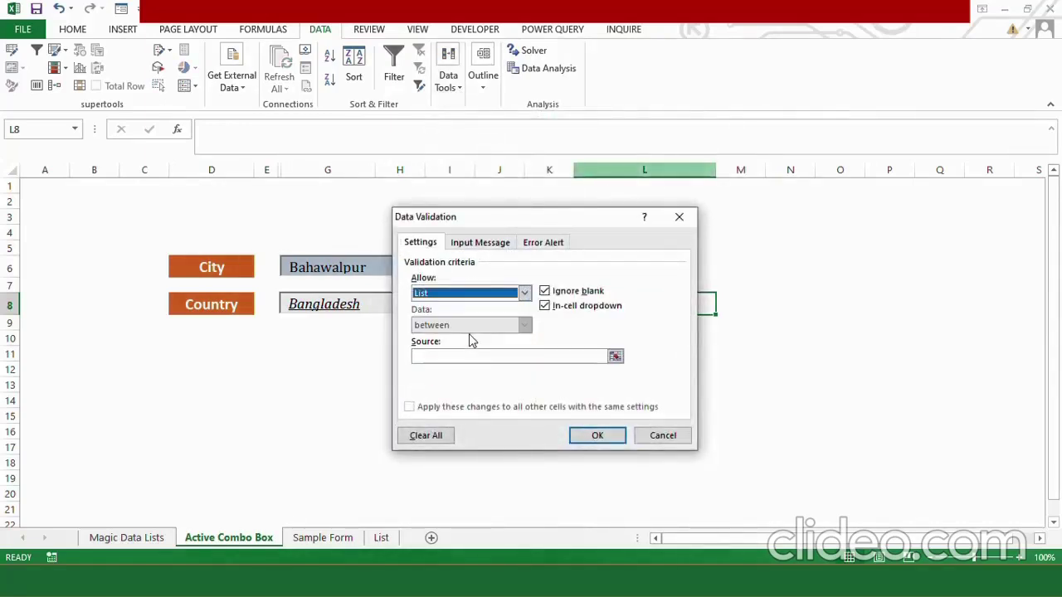
pyautogui.click(438, 358)
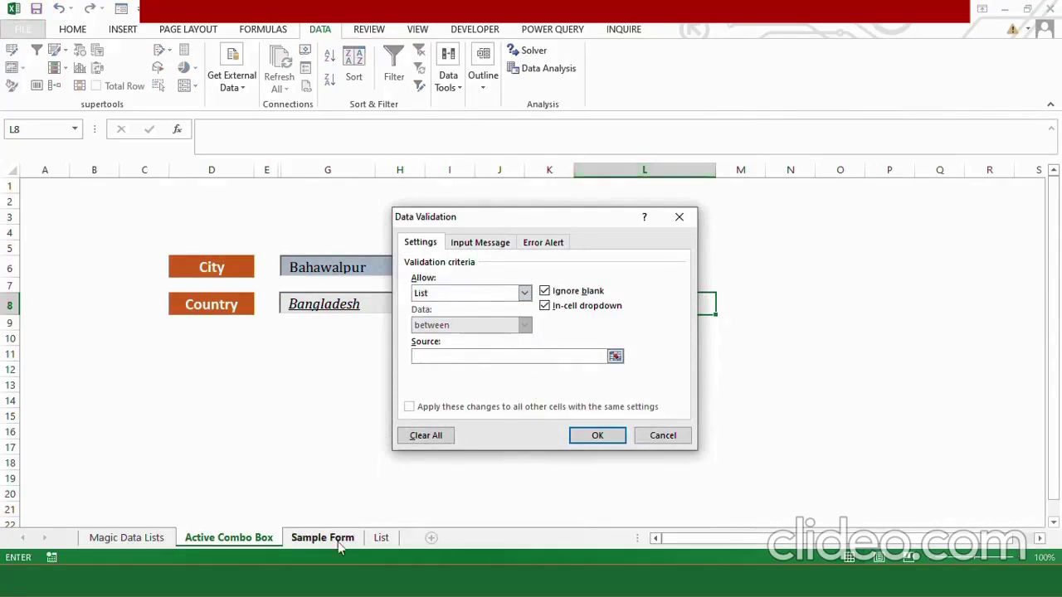
pyautogui.click(379, 539)
pyautogui.moveTo(100, 202); pyautogui.dragTo(110, 331)
pyautogui.click(596, 436)
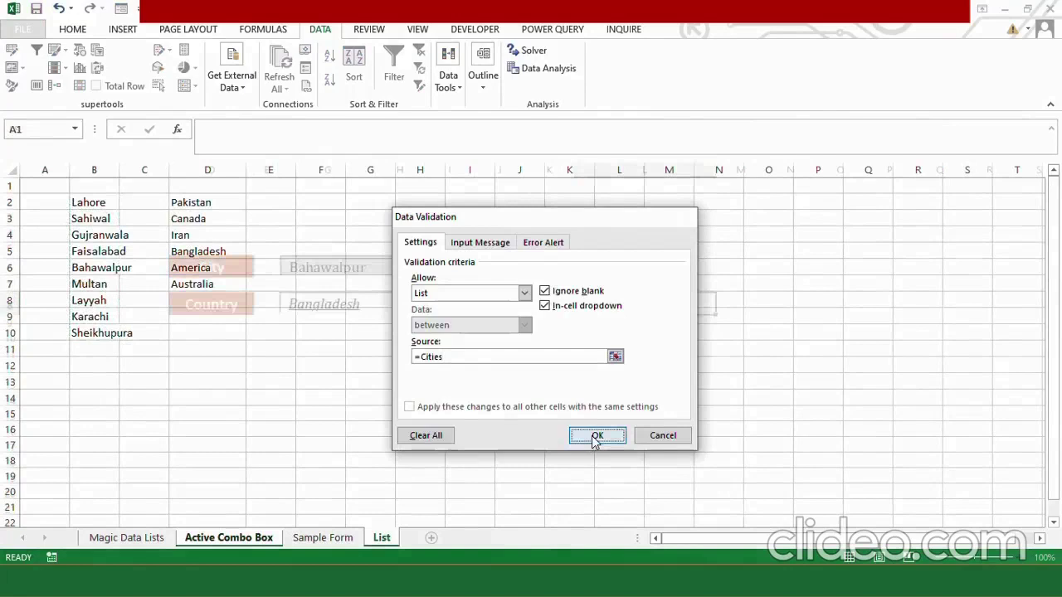
# Open the validation drop-down in cell L8 and examine the font size and number of entries it offers.
pyautogui.click(653, 341)
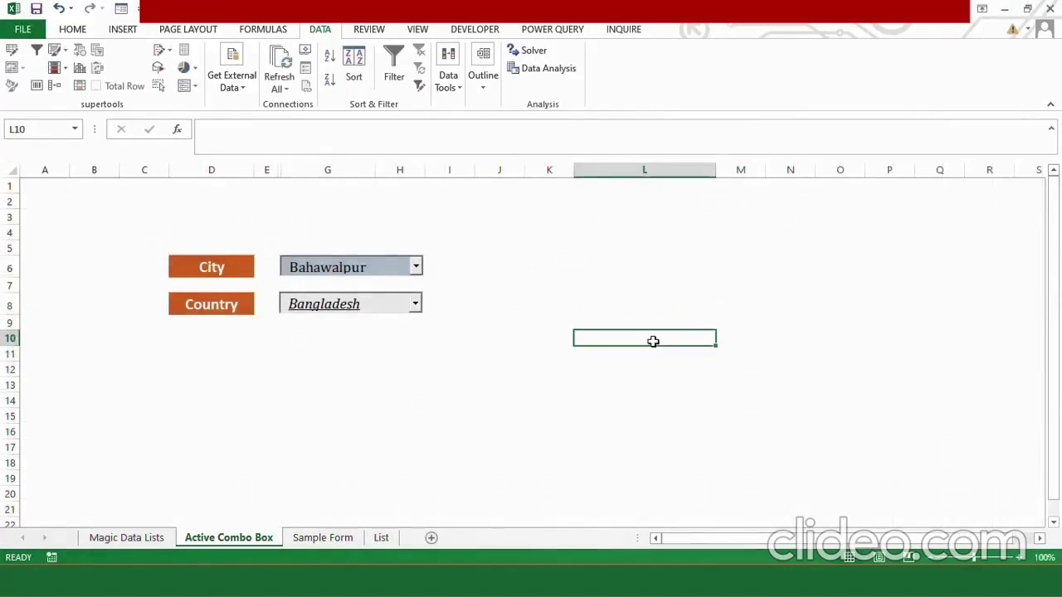
pyautogui.click(647, 307)
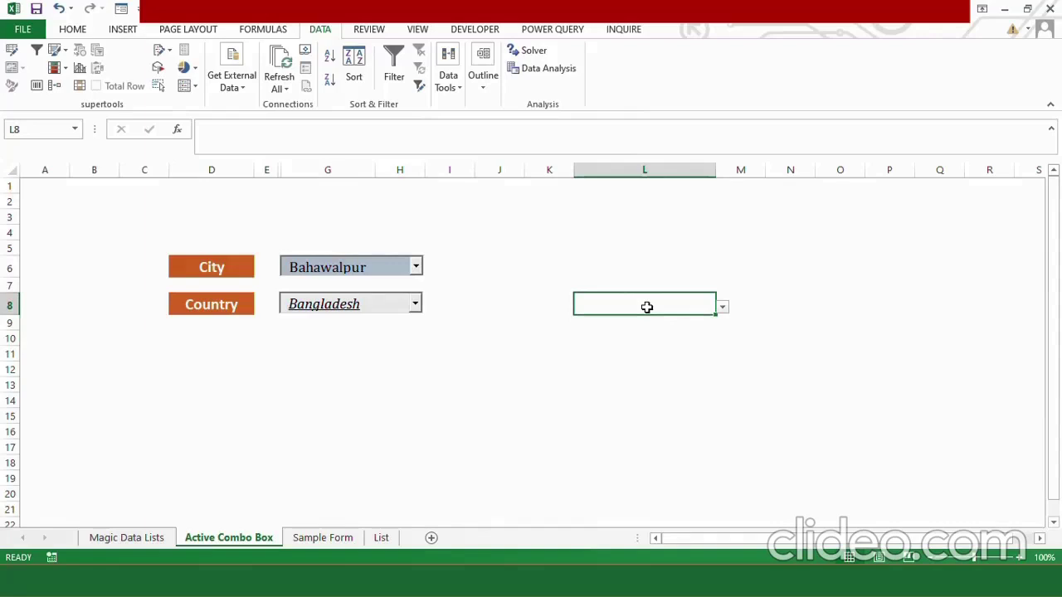
pyautogui.click(647, 307)
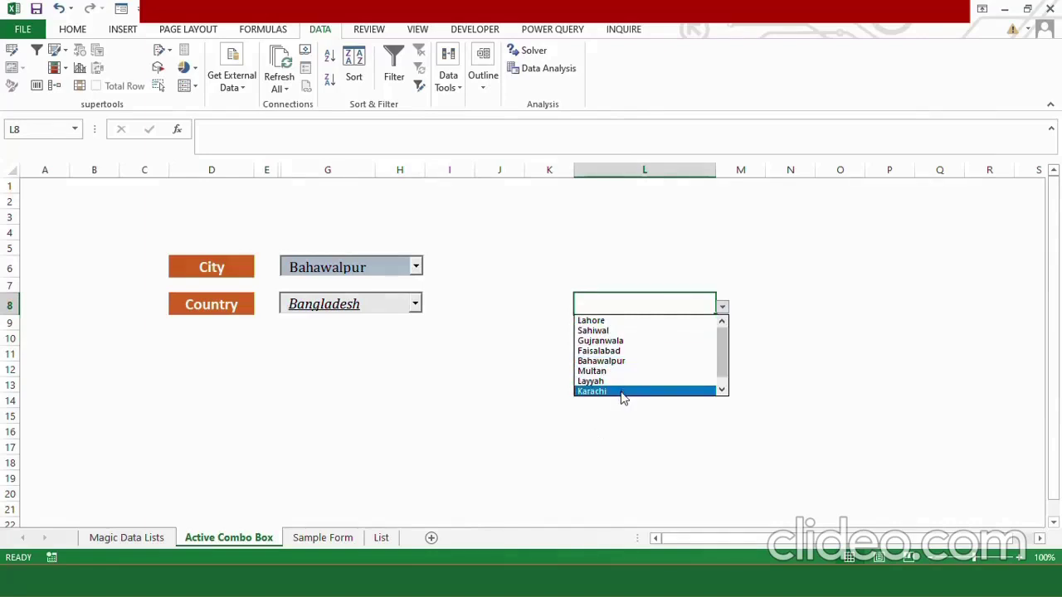
# Delete column L together with its validation drop-down.
pyautogui.click(644, 170)
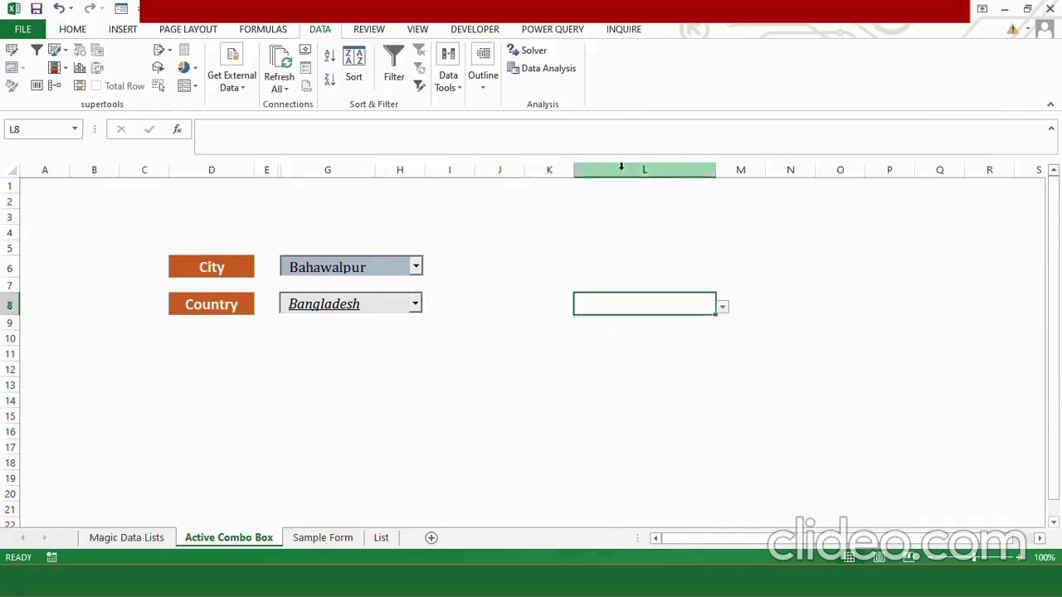
pyautogui.click(644, 170)
pyautogui.rightClick(624, 171)
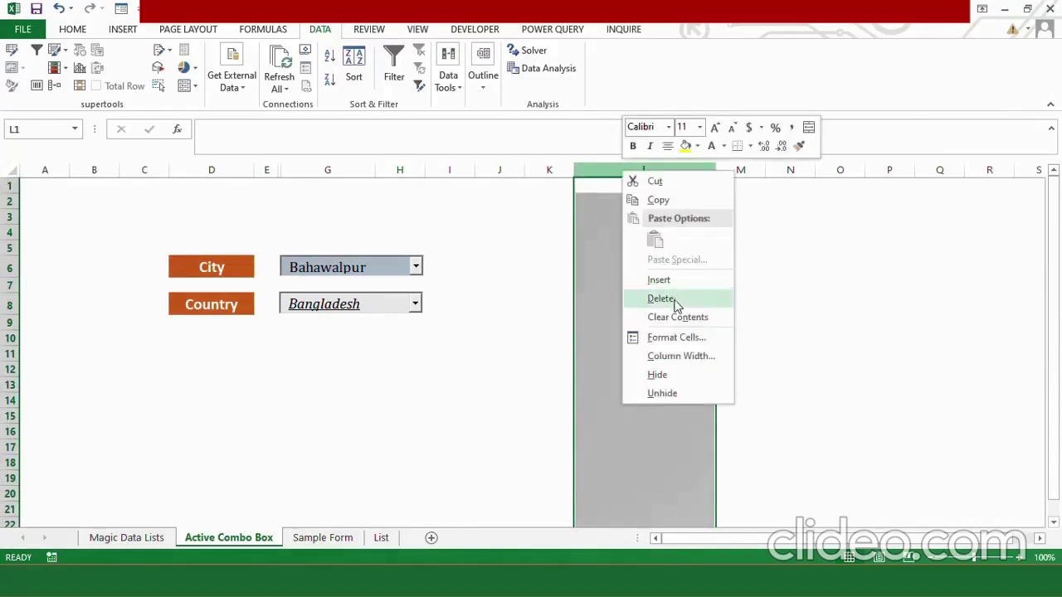
pyautogui.click(659, 298)
# Turn on the gridlines and widen columns E and F to expose the linked cells beside the combo boxes.
pyautogui.click(417, 29)
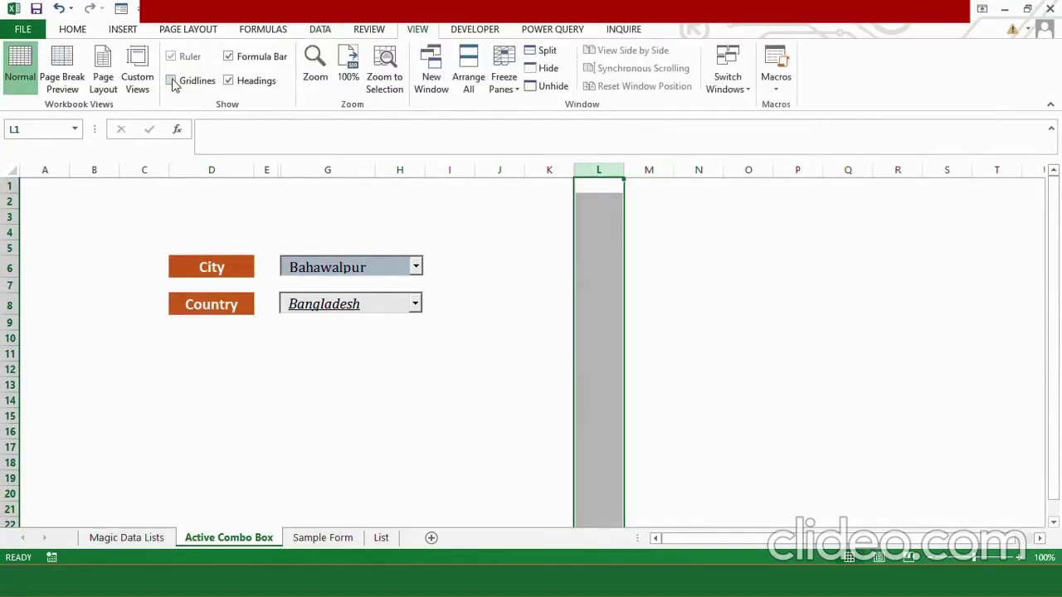
pyautogui.click(171, 81)
pyautogui.click(264, 350)
pyautogui.moveTo(281, 173); pyautogui.dragTo(374, 182)
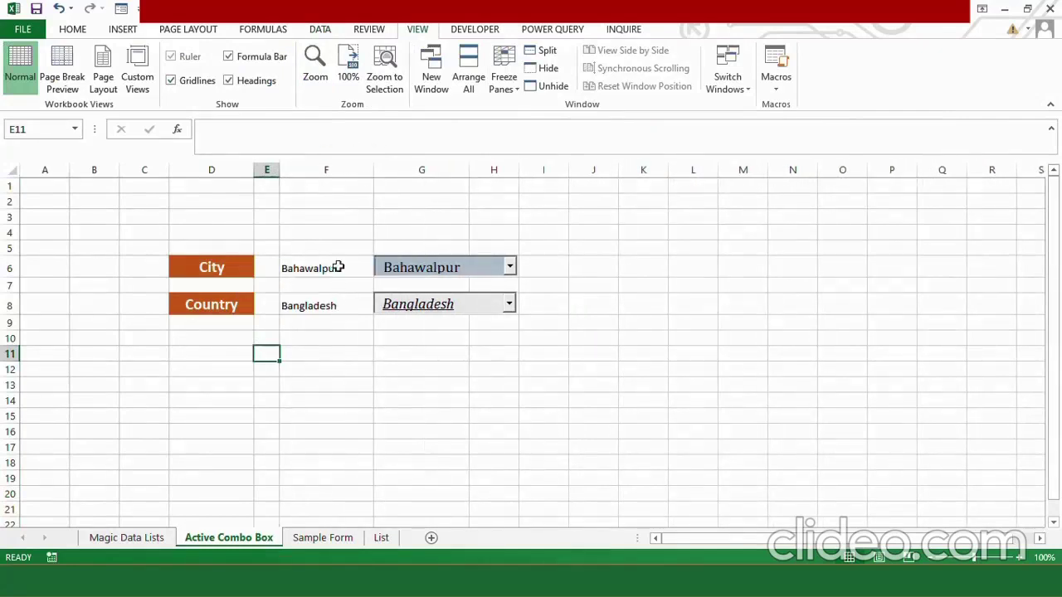
pyautogui.moveTo(281, 171); pyautogui.dragTo(312, 174)
pyautogui.click(358, 356)
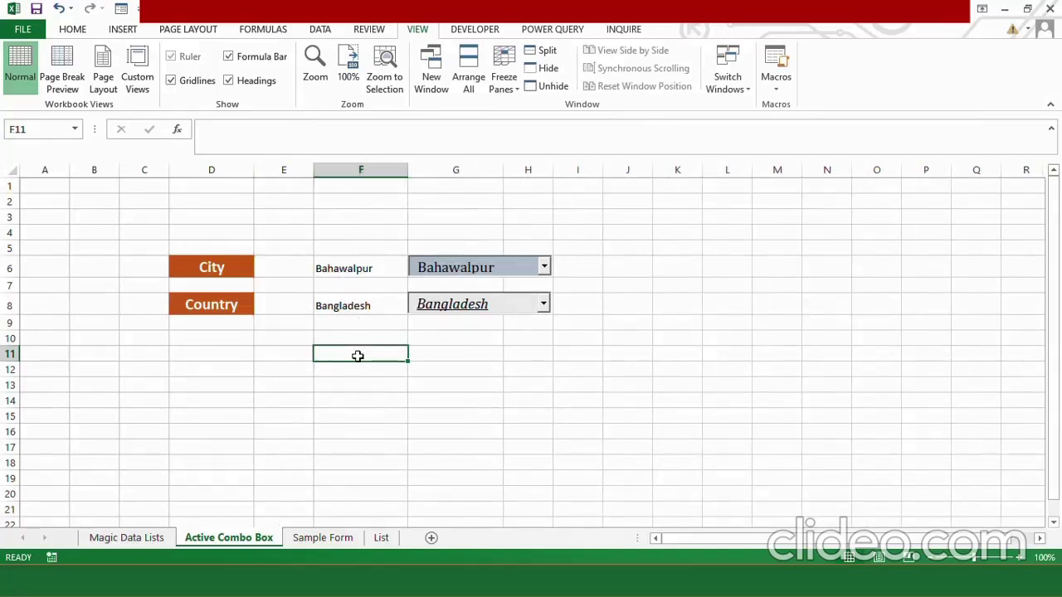
# On the List sheet, enter Technical Manager, Operational Manager, Project Manager, CEO, CTO and Finance Manager in F4:F9 and widen column F.
pyautogui.click(384, 537)
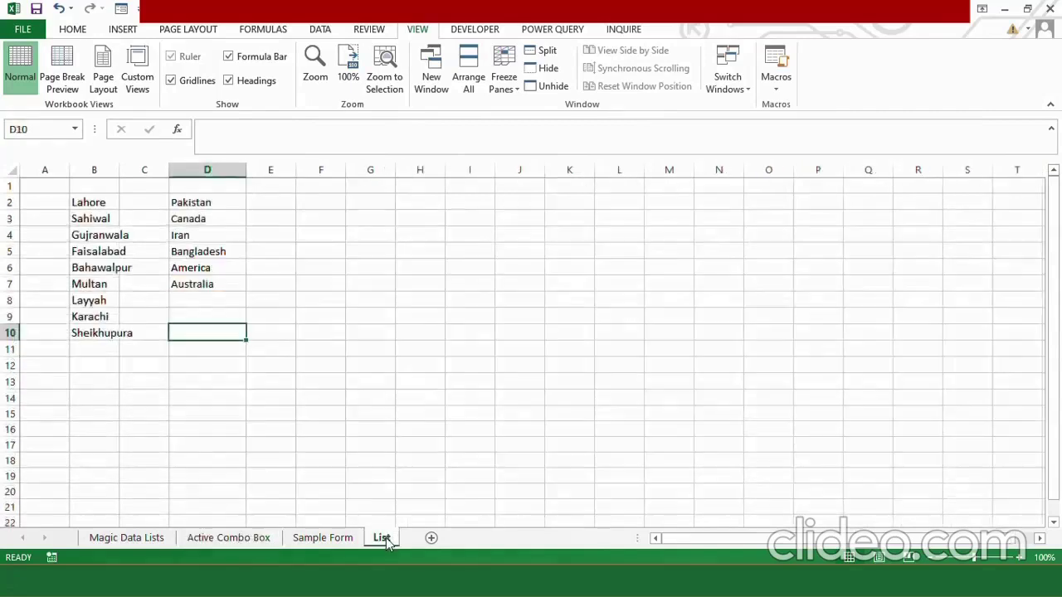
pyautogui.click(330, 233)
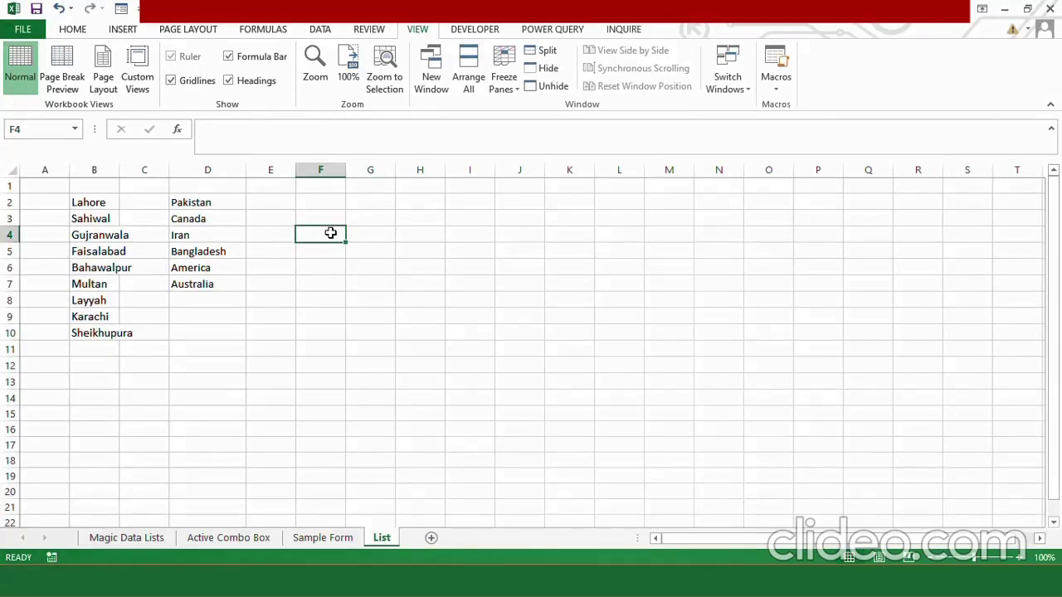
pyautogui.write('Technical')
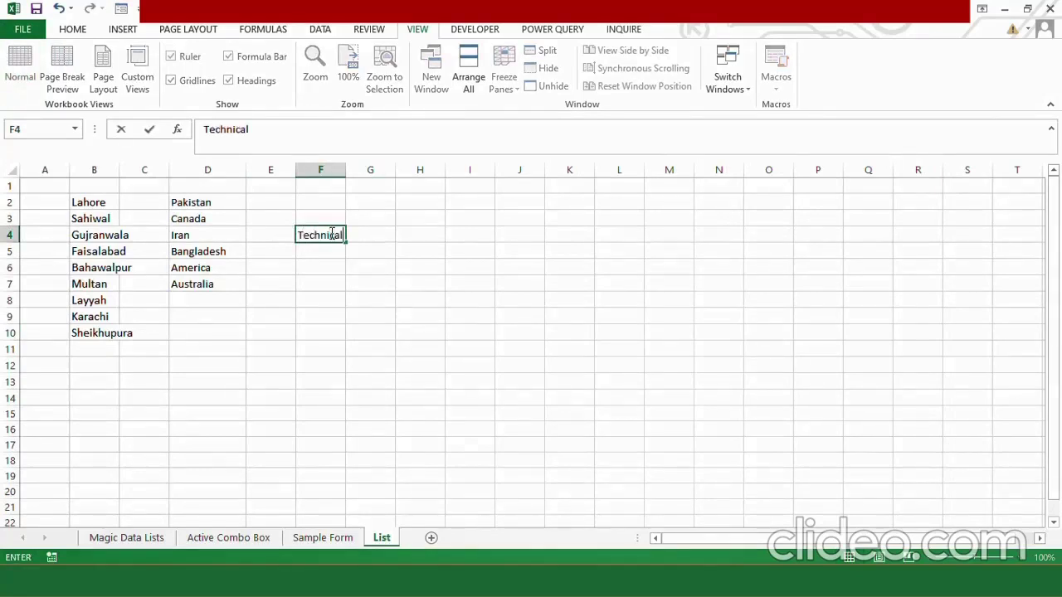
pyautogui.write(' Manager')
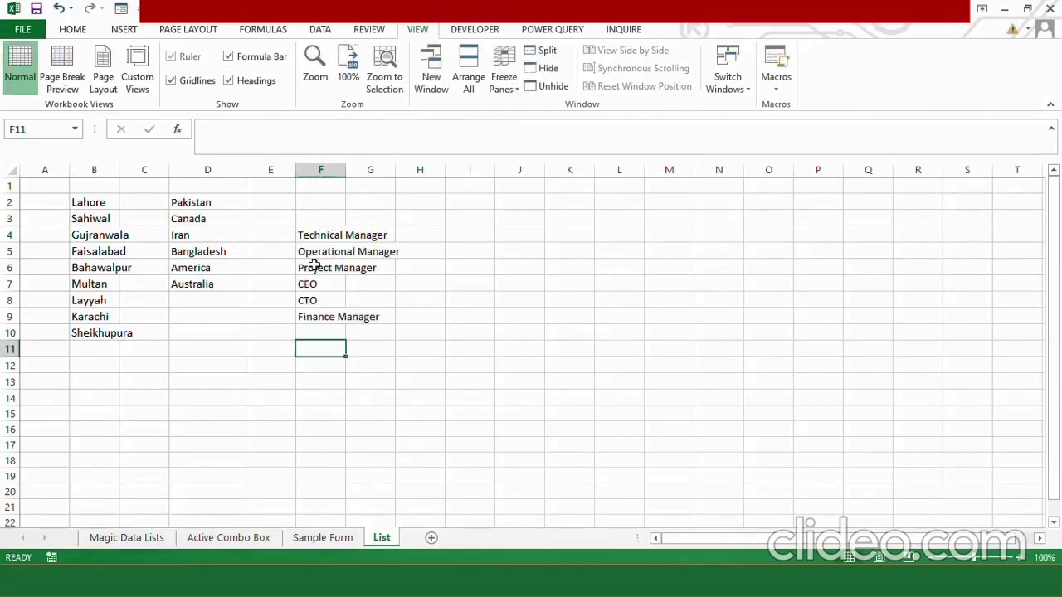
pyautogui.moveTo(346, 169); pyautogui.dragTo(423, 170)
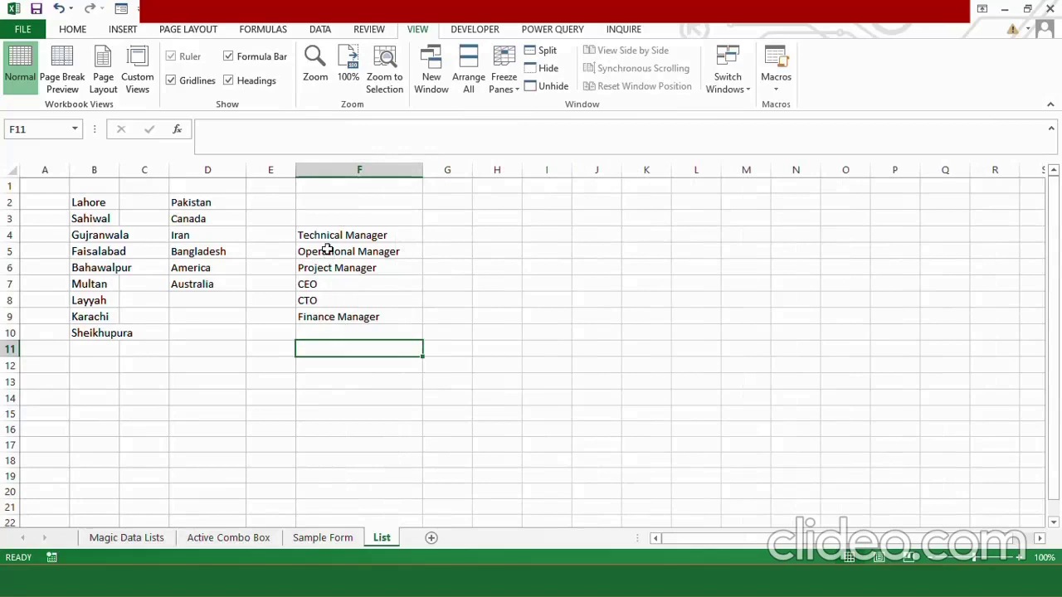
# Define the workbook-scope name Position for the job titles in F4:F9 and check it by reselecting the range.
pyautogui.moveTo(322, 234); pyautogui.dragTo(331, 318)
pyautogui.click(273, 32)
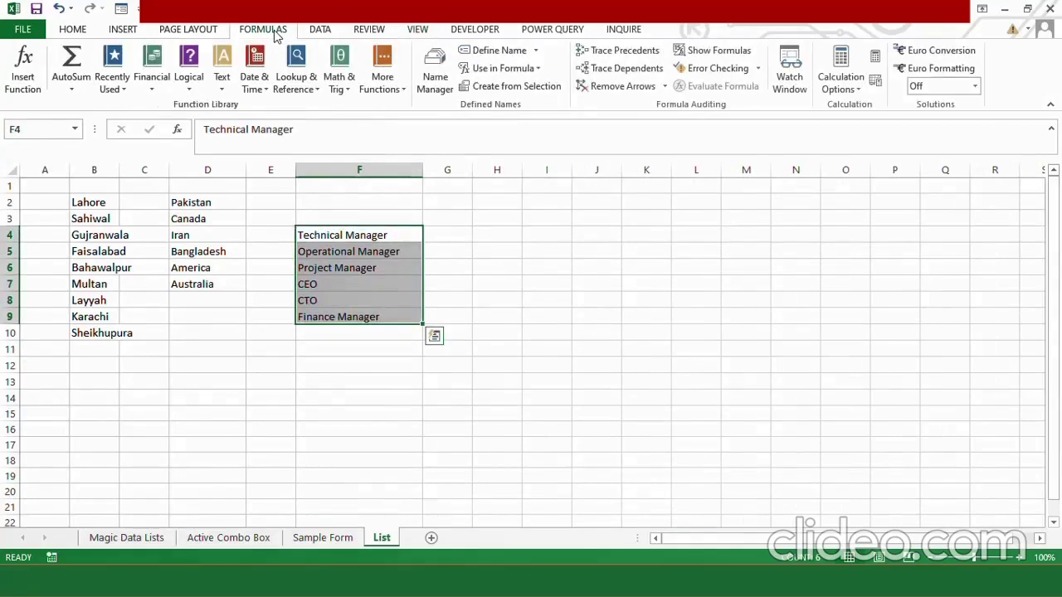
pyautogui.click(535, 51)
pyautogui.click(496, 72)
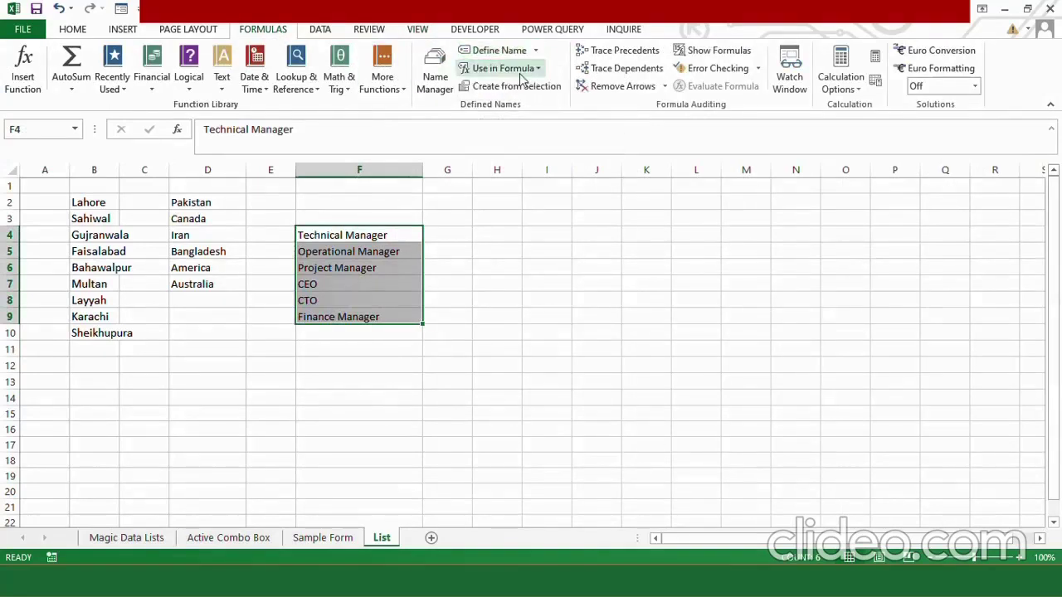
pyautogui.moveTo(521, 240); pyautogui.dragTo(527, 196)
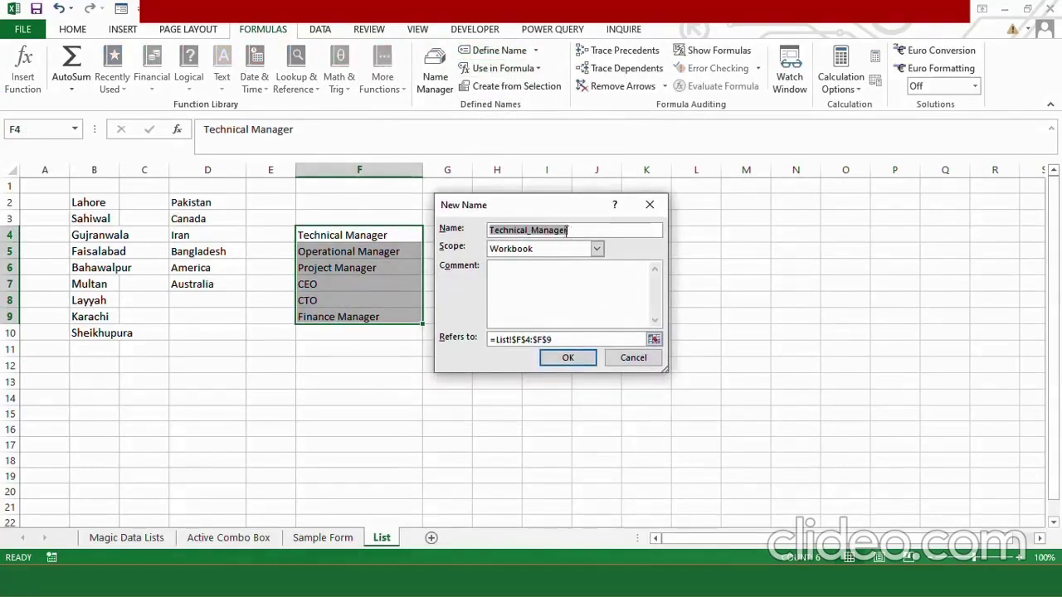
pyautogui.press('BackSpace')
pyautogui.write('Position')
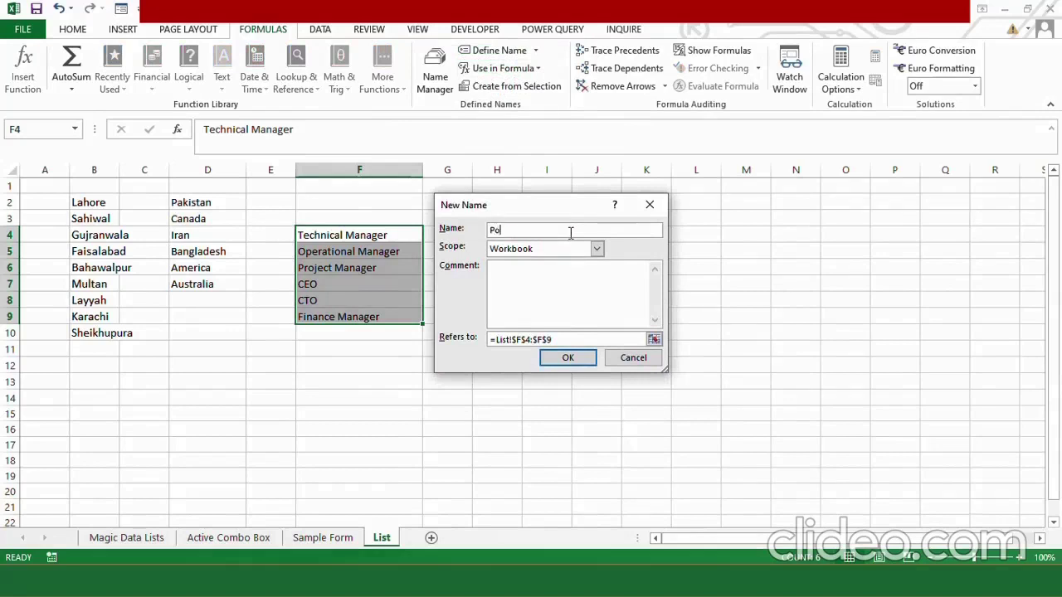
pyautogui.click(579, 359)
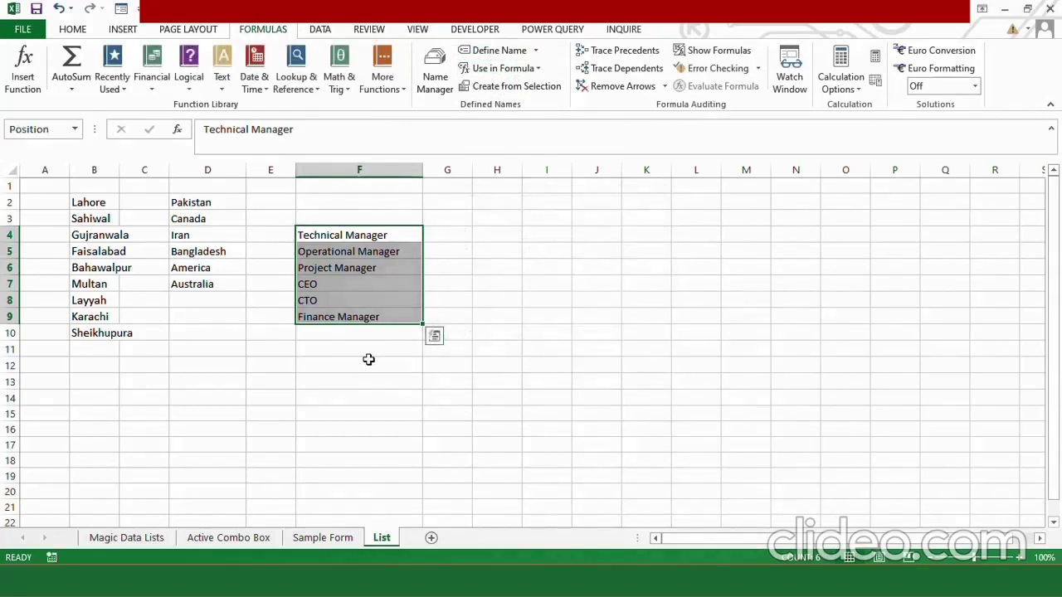
pyautogui.click(363, 333)
pyautogui.moveTo(348, 235); pyautogui.dragTo(352, 319)
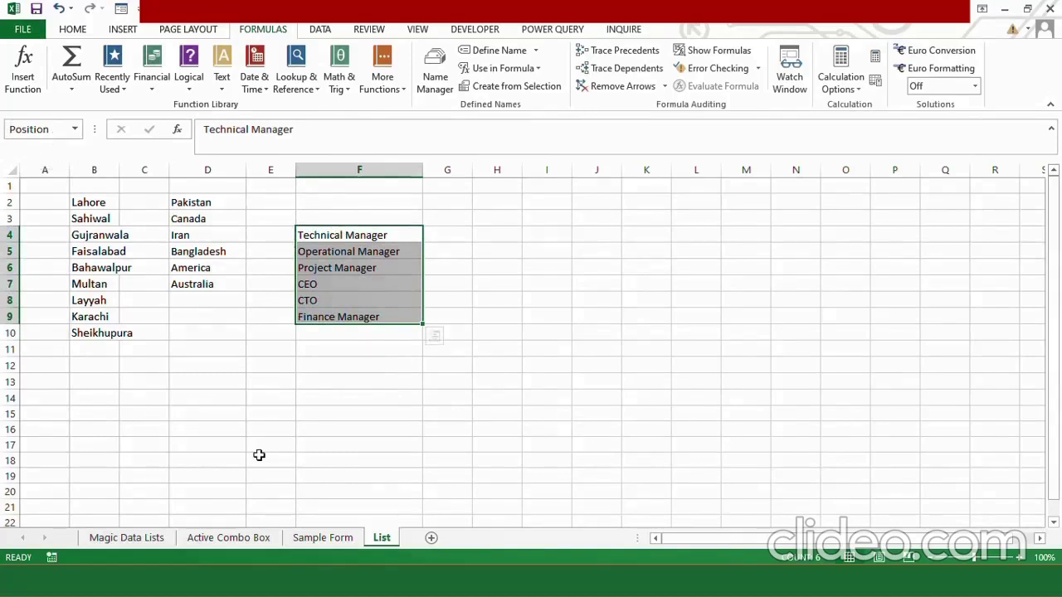
# On the Active Combo Box sheet, enter the label Position in D10.
pyautogui.click(253, 538)
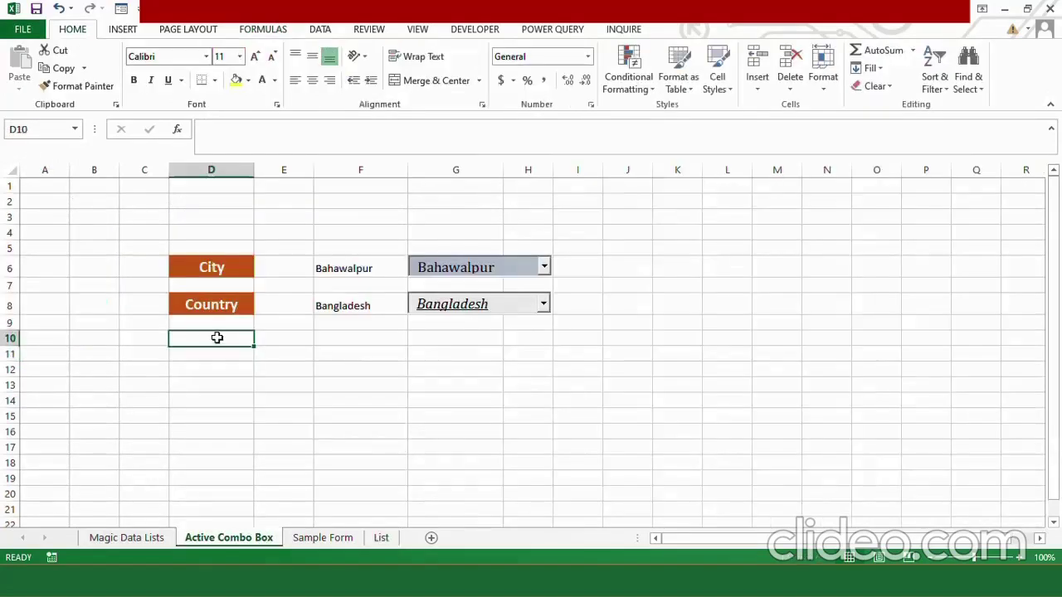
pyautogui.write('Positon')
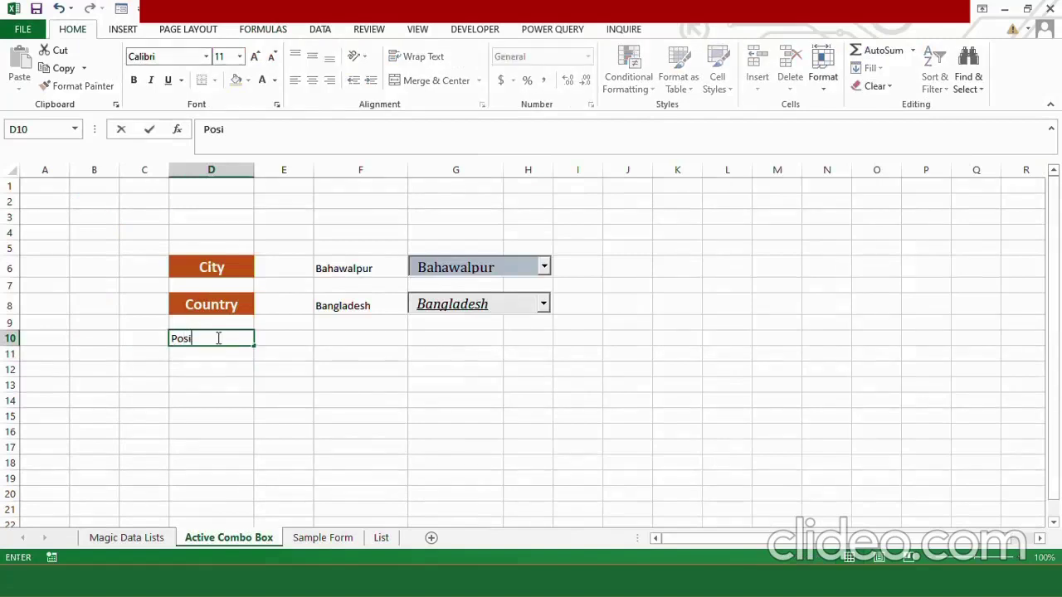
pyautogui.press('BackSpace')
pyautogui.press('BackSpace')
pyautogui.write('ion')
# Copy the Country label's formatting onto the Position label in D10 with Format Painter.
pyautogui.click(222, 305)
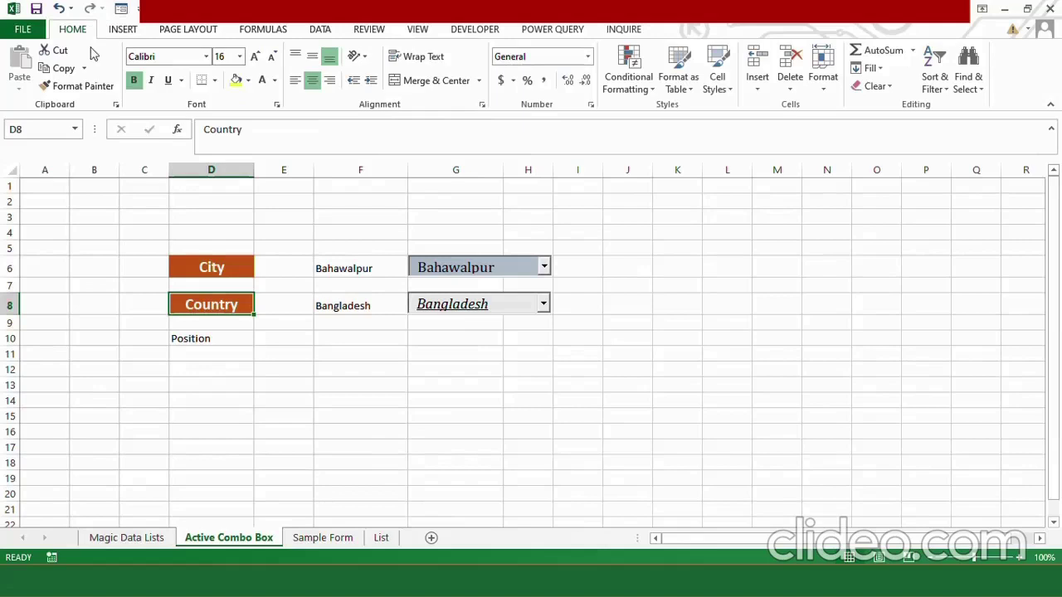
pyautogui.click(87, 87)
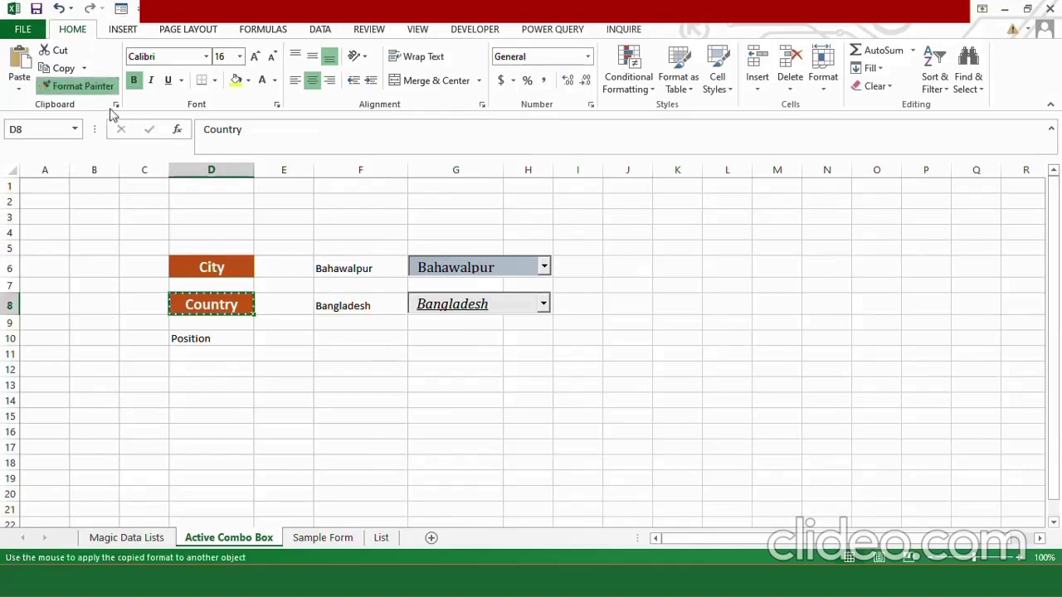
pyautogui.click(233, 341)
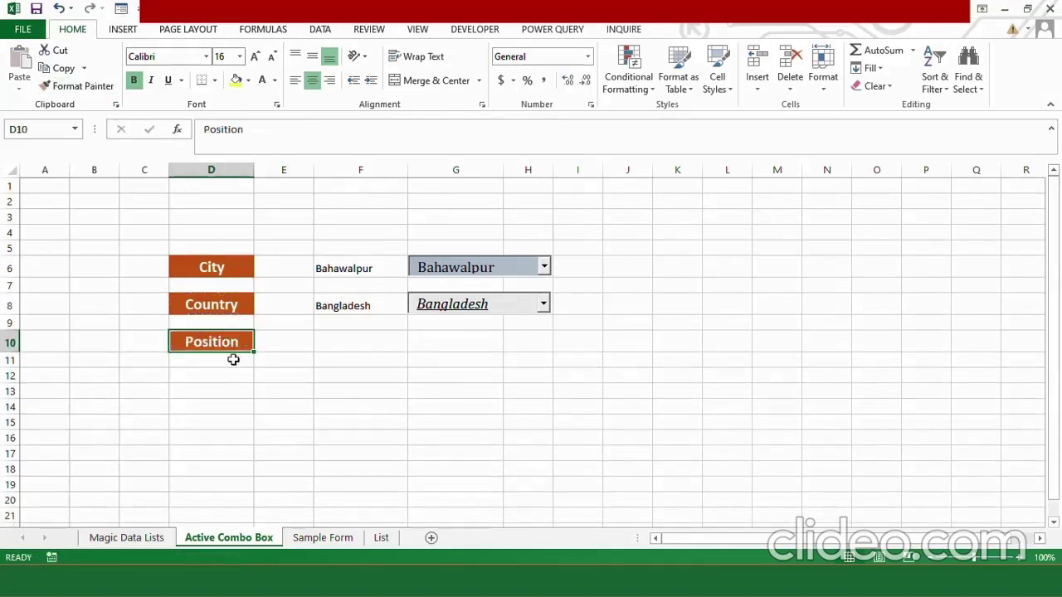
pyautogui.click(232, 359)
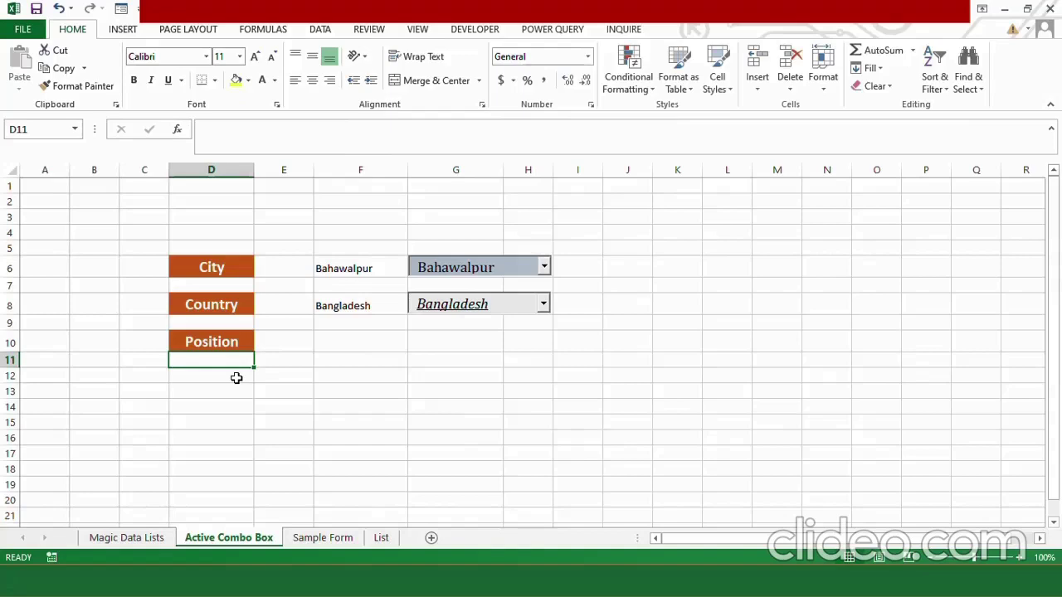
# Draw an ActiveX combo box over G10:H10 beside the Position label, matching the width of the two combo boxes above.
pyautogui.click(438, 339)
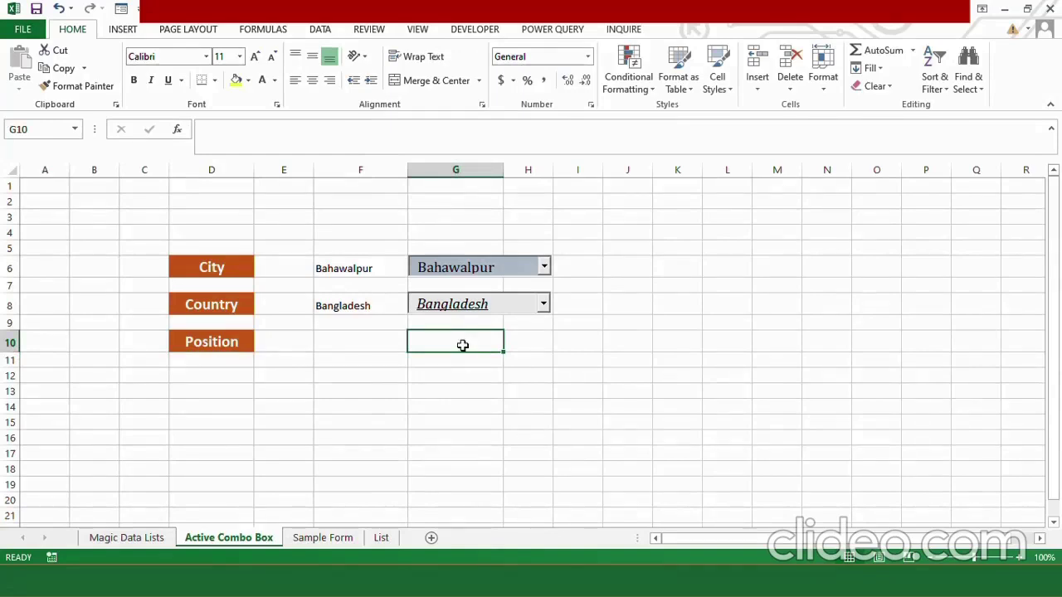
pyautogui.scroll(2, 462, 345)
pyautogui.click(486, 32)
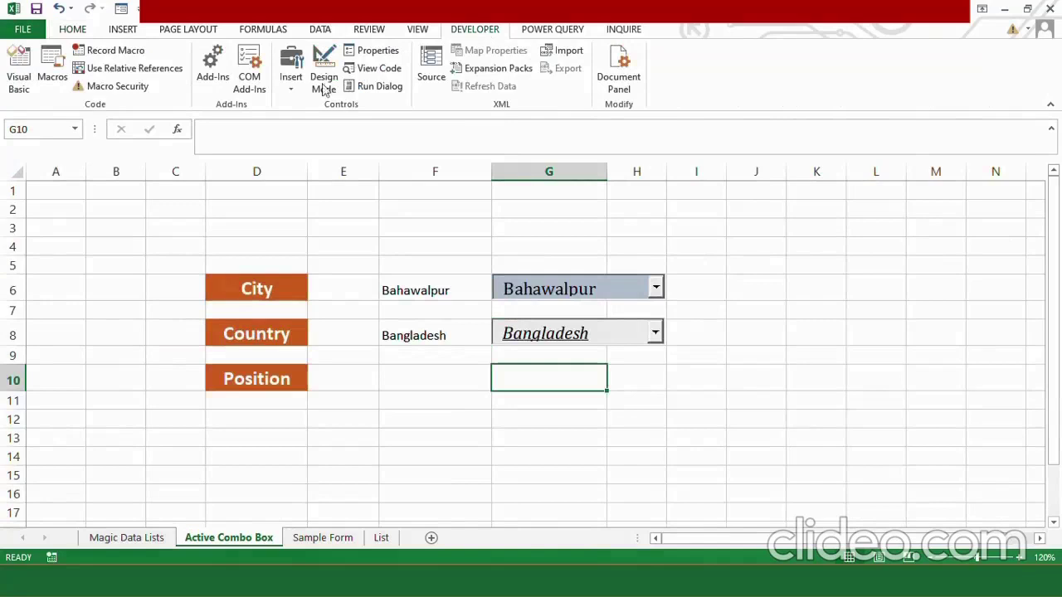
pyautogui.click(292, 90)
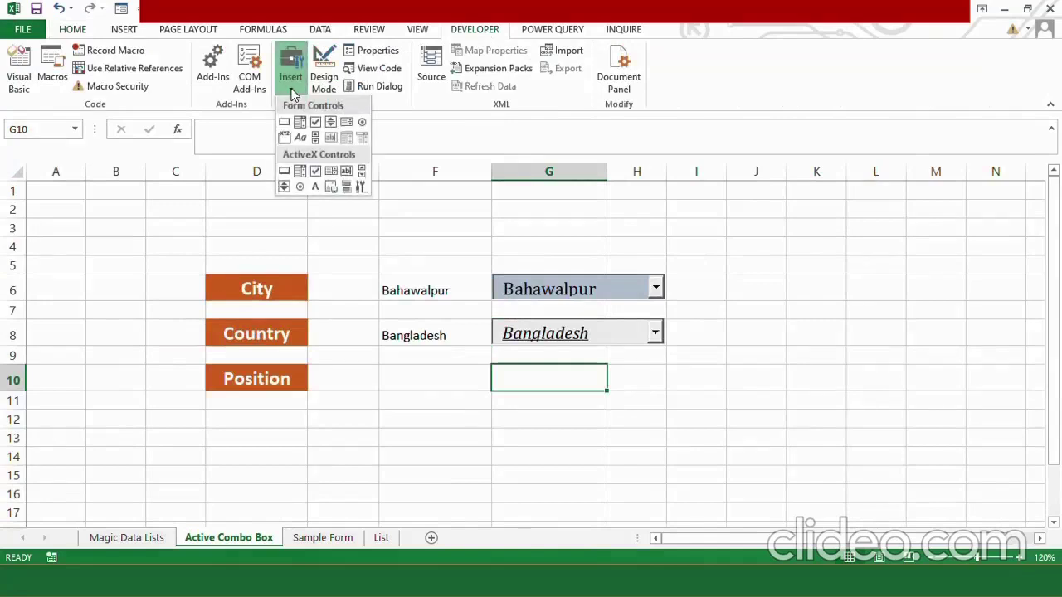
pyautogui.click(300, 174)
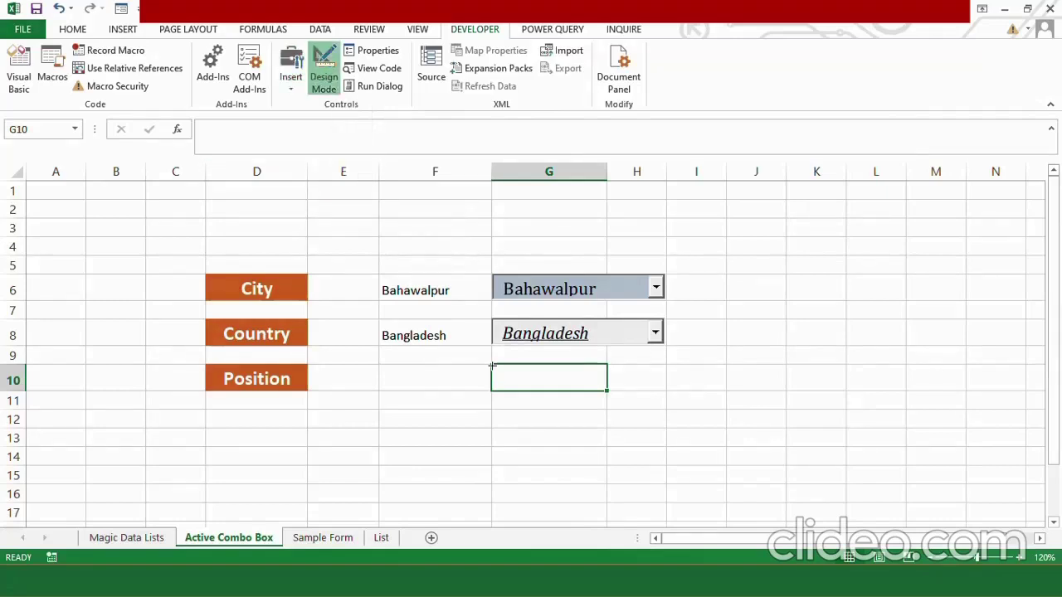
pyautogui.moveTo(492, 364); pyautogui.dragTo(666, 391)
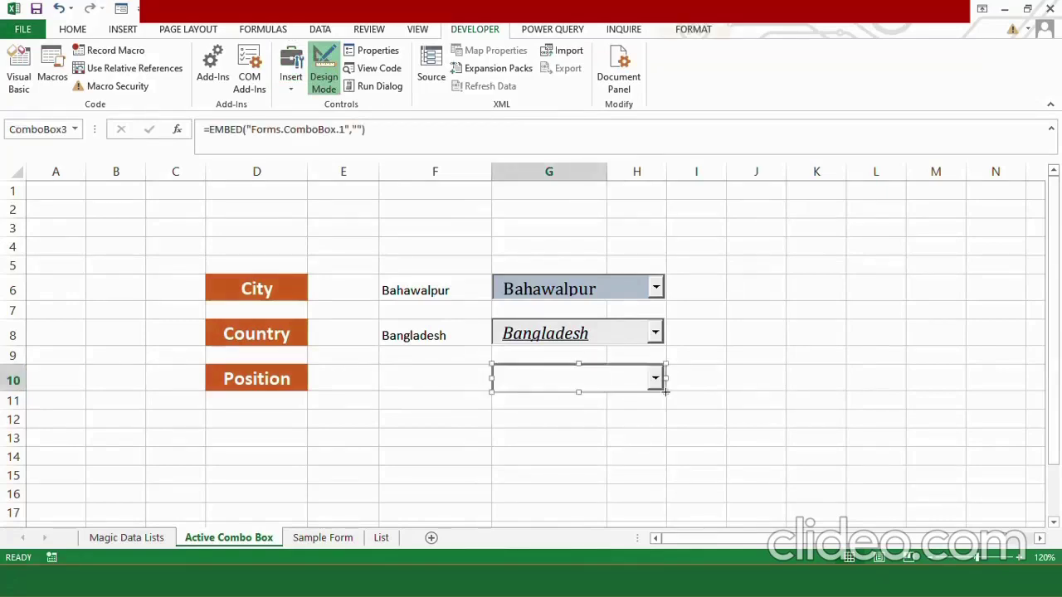
# Open the new combo box's properties and set its BackColor to &H80000003&.
pyautogui.rightClick(561, 381)
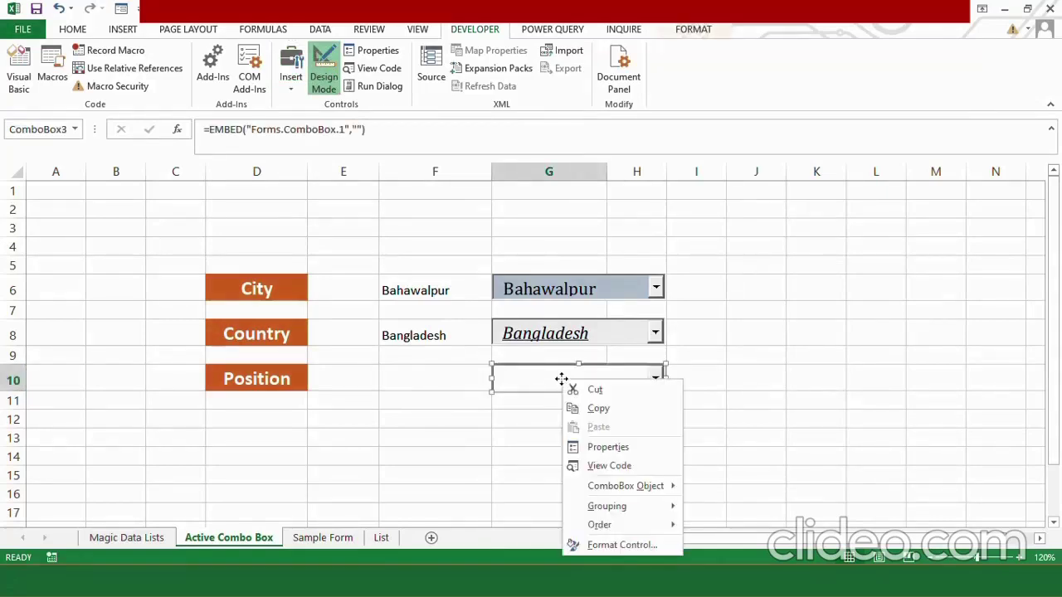
pyautogui.click(620, 448)
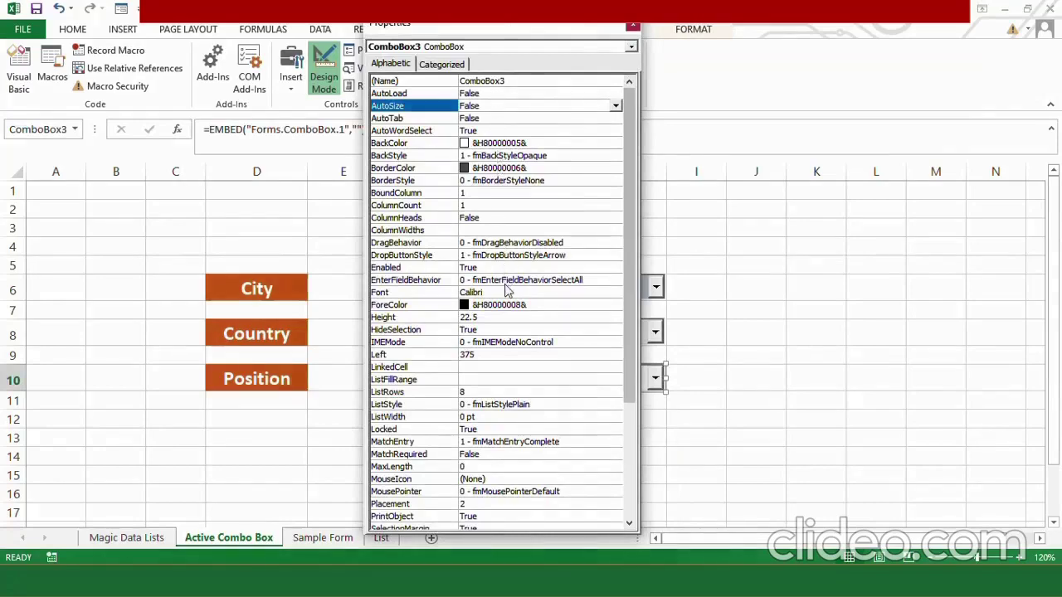
pyautogui.moveTo(527, 28); pyautogui.dragTo(317, 40)
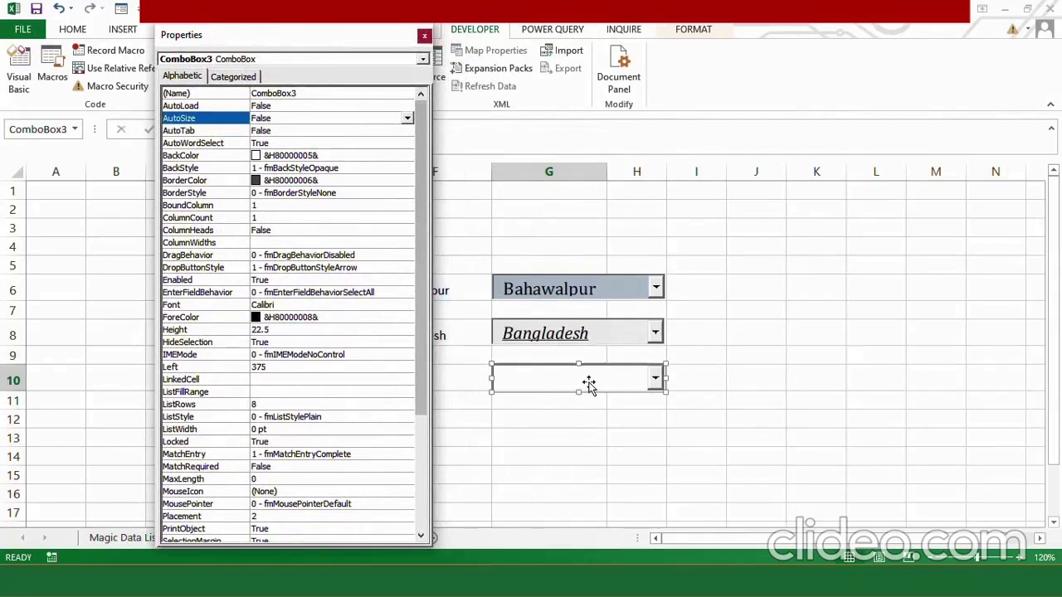
pyautogui.click(315, 156)
pyautogui.press('BackSpace')
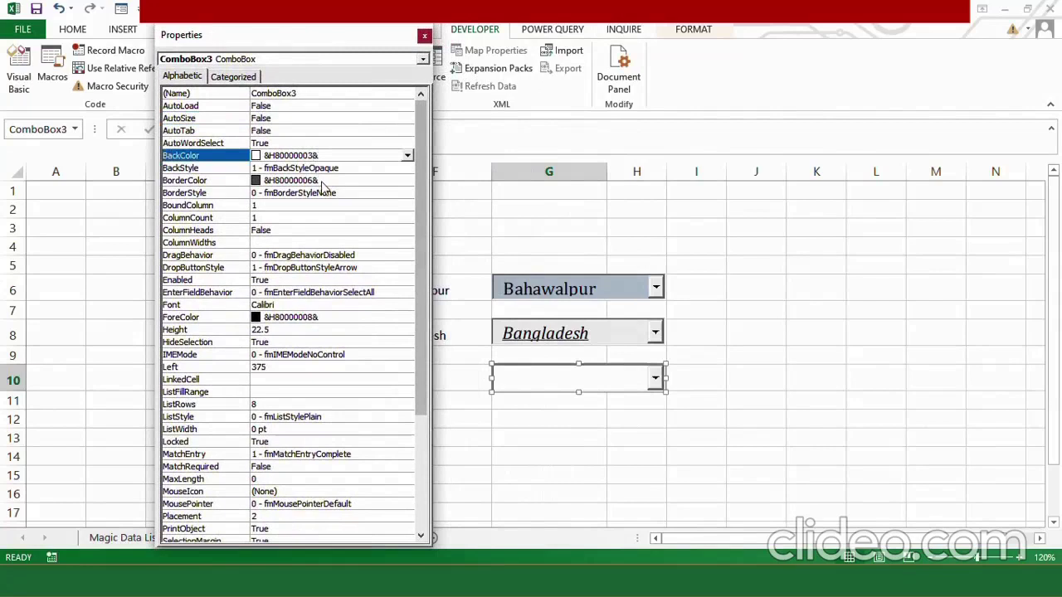
pyautogui.write('3')
pyautogui.press('Return')
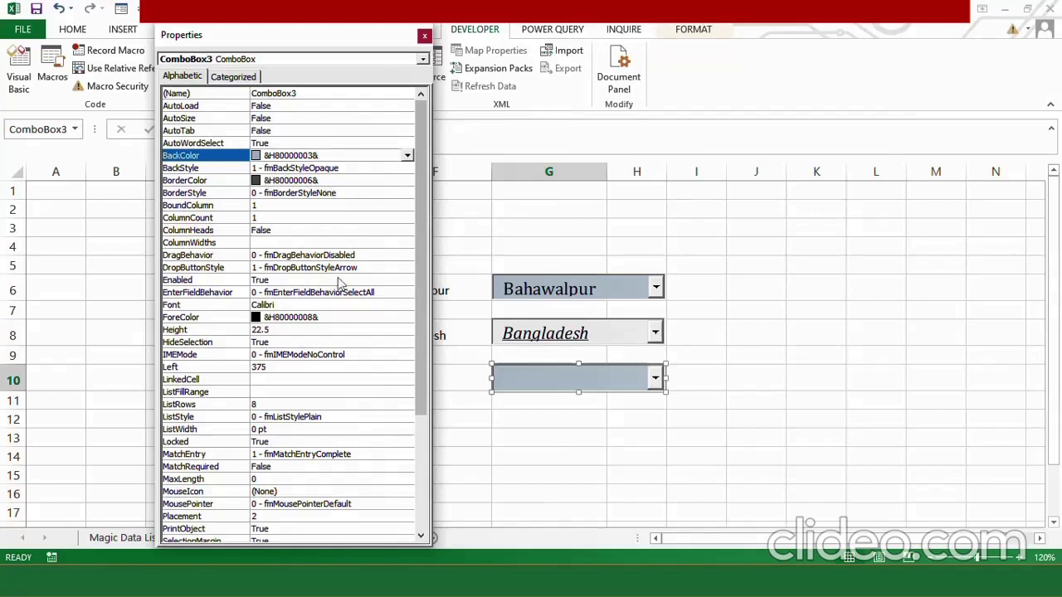
# Set the Position combo box's font to Cambria, Italic, size 14, with underline.
pyautogui.click(285, 307)
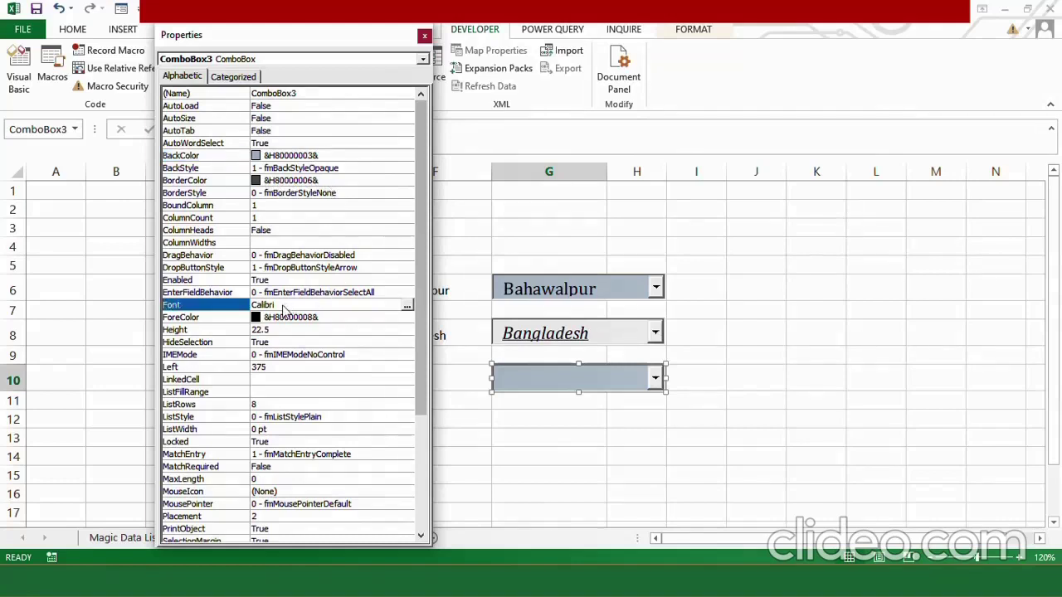
pyautogui.click(407, 306)
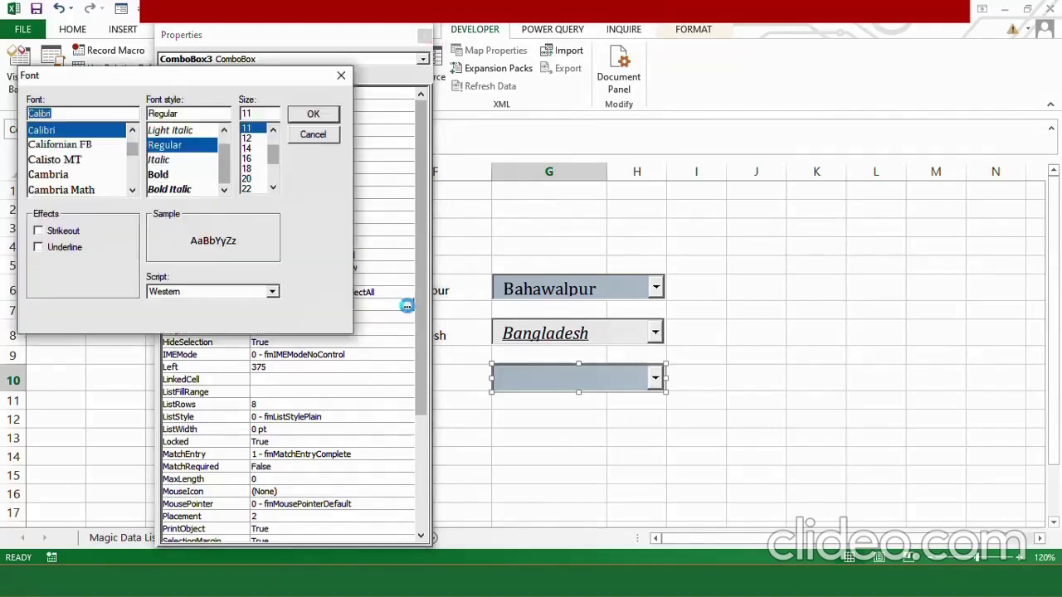
pyautogui.click(116, 170)
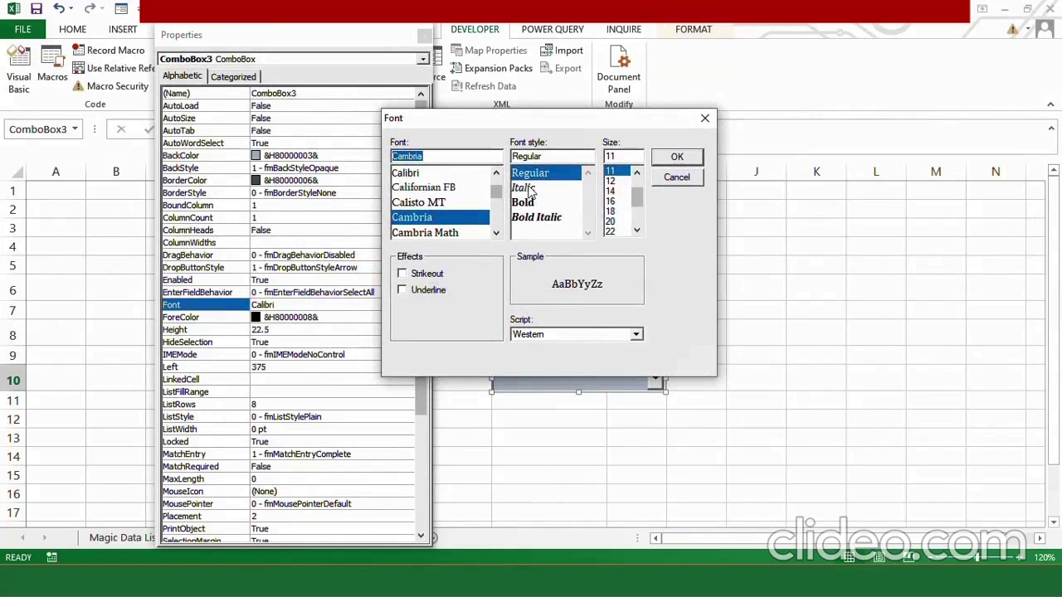
pyautogui.click(528, 188)
pyautogui.click(612, 191)
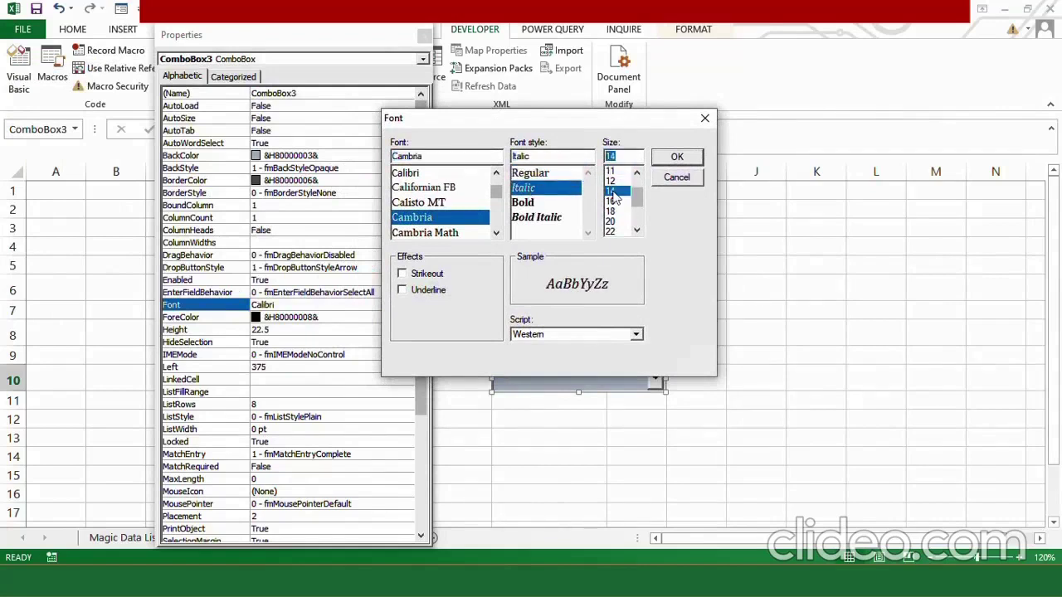
pyautogui.click(403, 291)
# Choose the Baltic script for the combo box's font and apply the font settings.
pyautogui.click(636, 334)
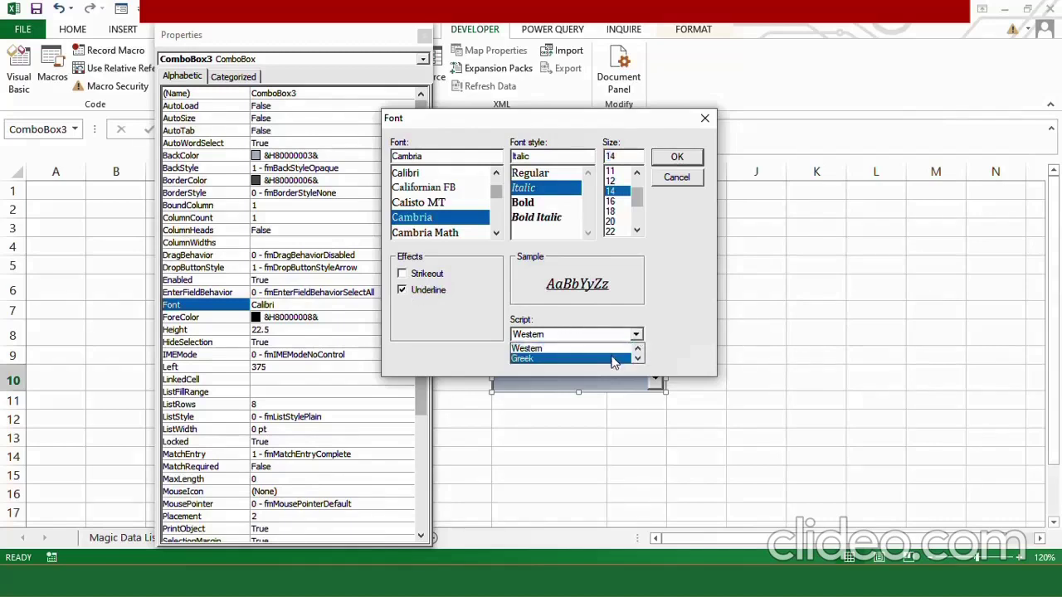
pyautogui.click(621, 358)
pyautogui.click(636, 335)
pyautogui.click(638, 359)
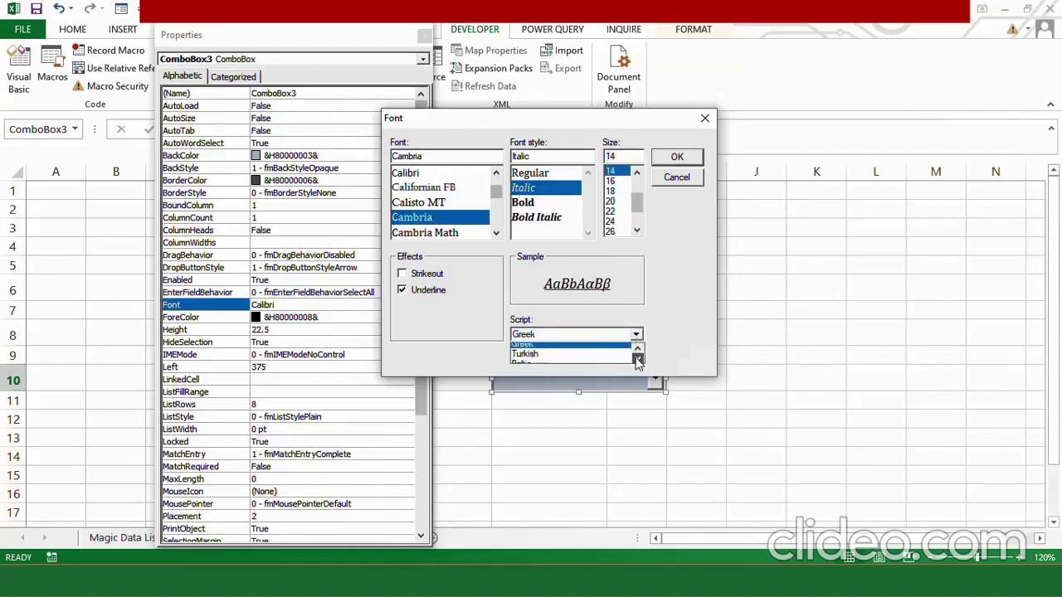
pyautogui.click(573, 359)
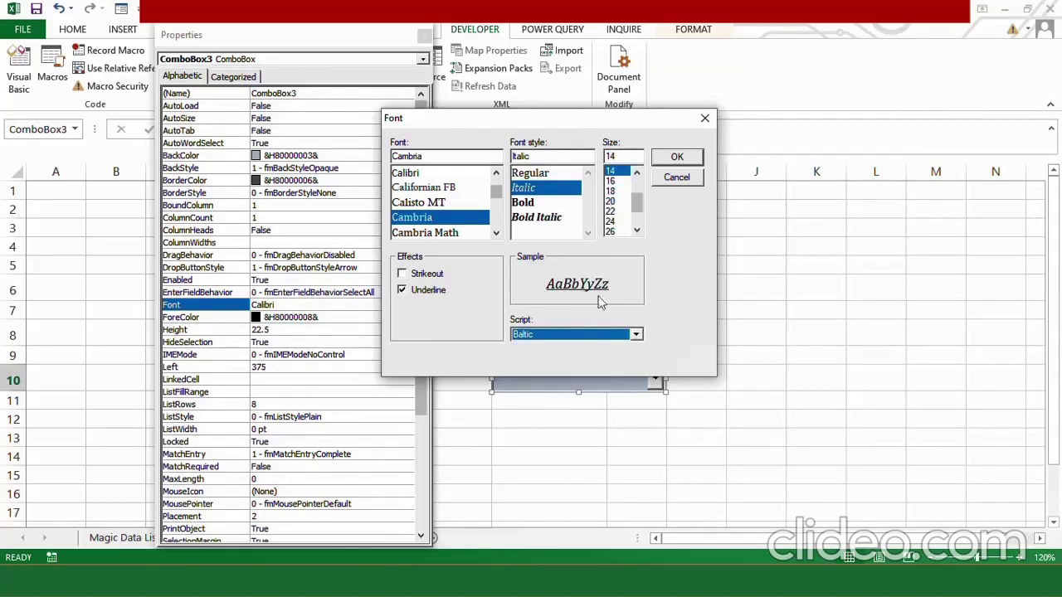
pyautogui.click(635, 334)
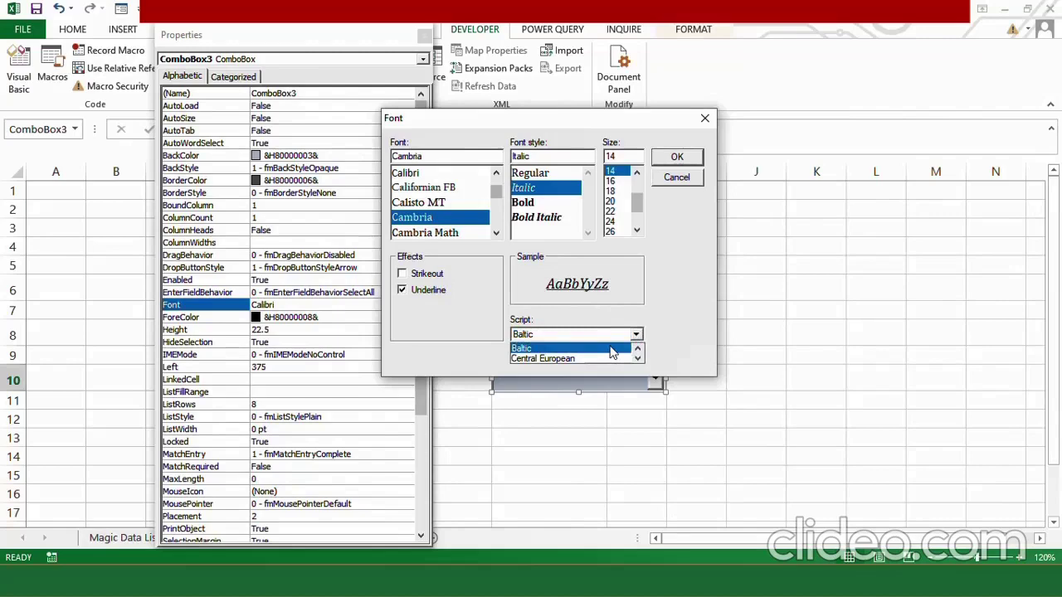
pyautogui.click(611, 349)
pyautogui.click(677, 157)
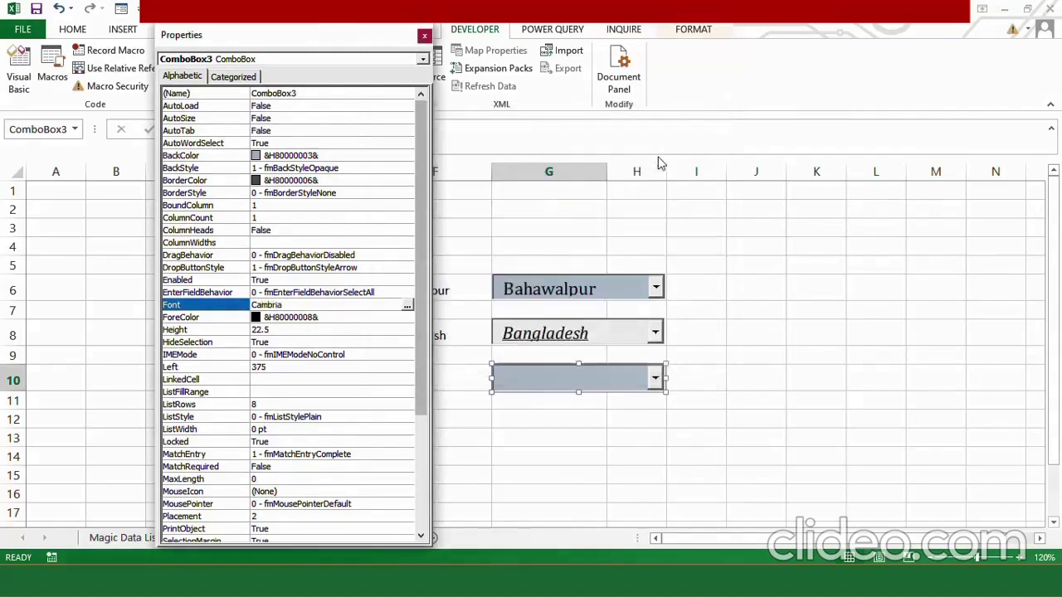
# Set the Position combo box's Text property to Select.
pyautogui.moveTo(419, 369); pyautogui.dragTo(417, 504)
pyautogui.click(292, 443)
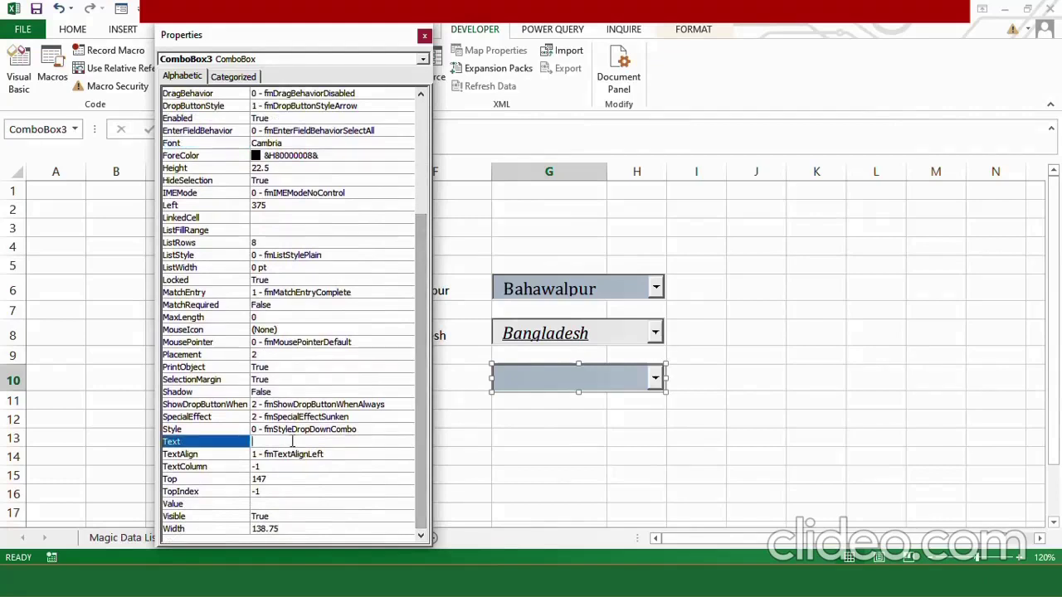
pyautogui.write('Select')
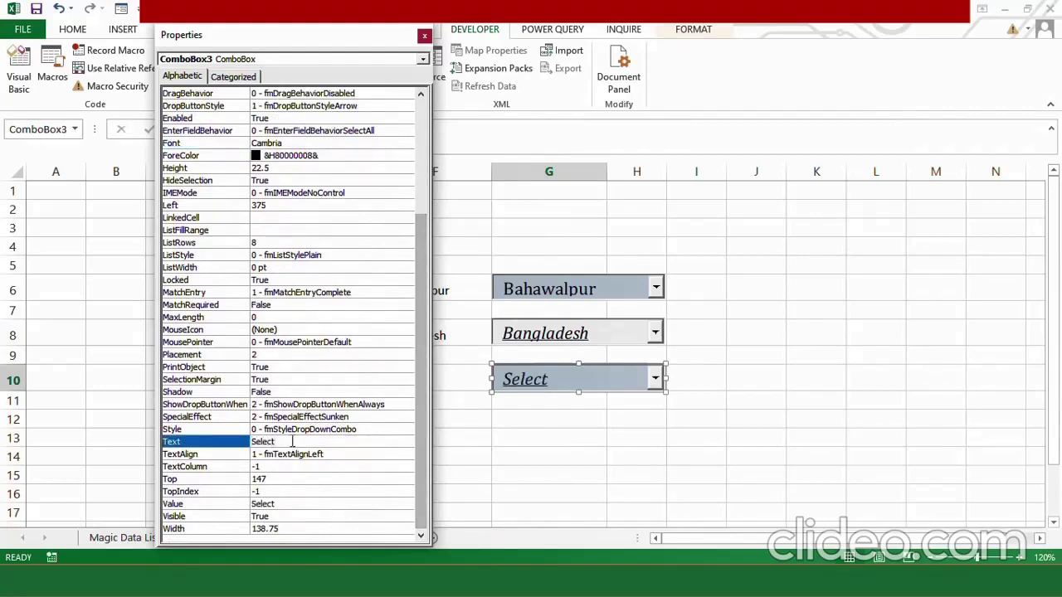
pyautogui.moveTo(419, 504); pyautogui.dragTo(419, 442)
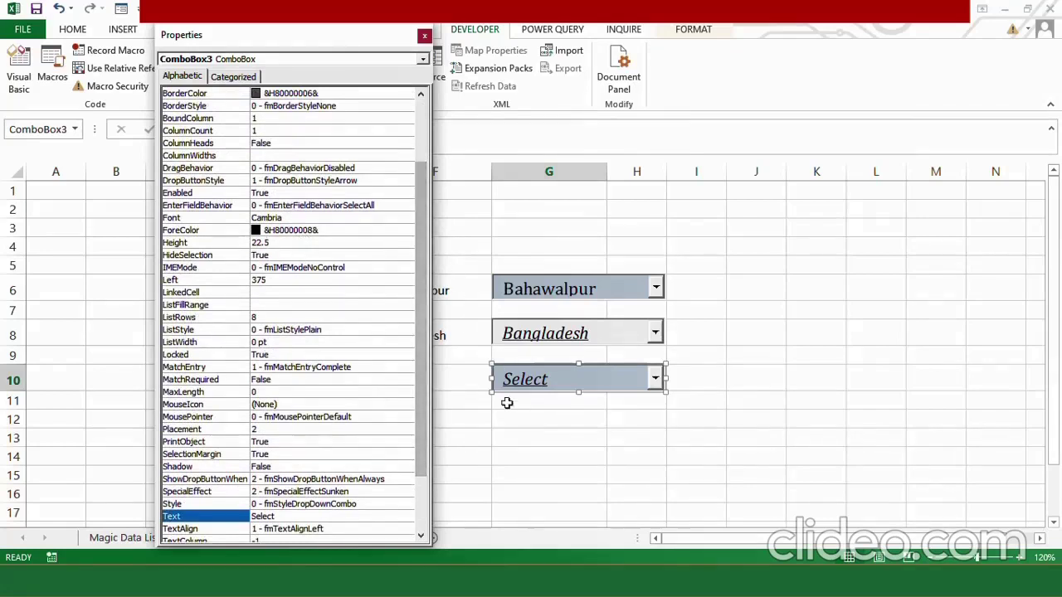
pyautogui.moveTo(423, 392); pyautogui.dragTo(430, 477)
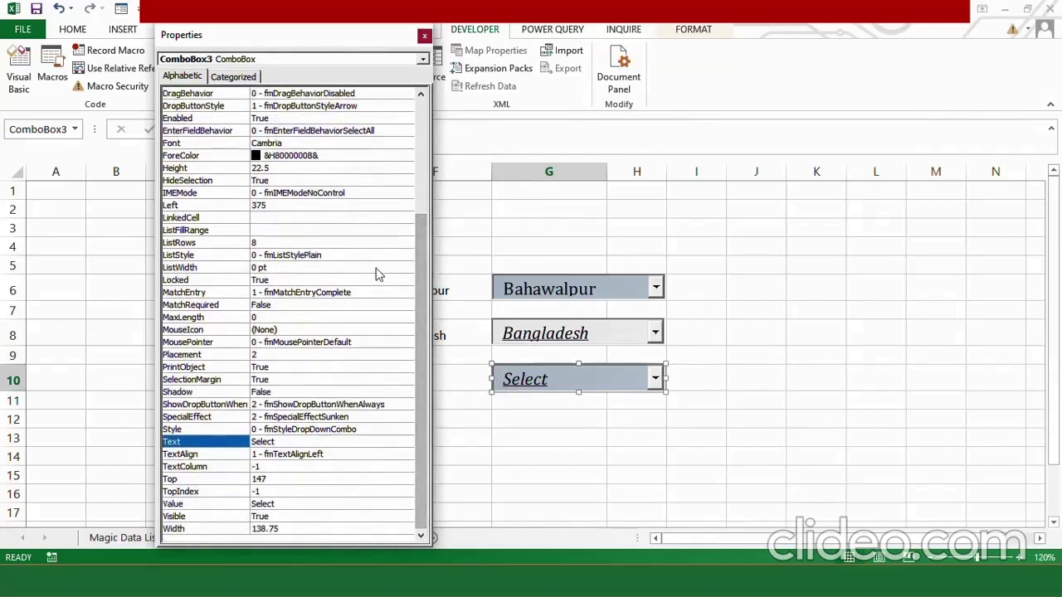
# Link the Position combo box to F10, fill it from the Position range with 14 list rows, and re-enter Select as its text.
pyautogui.moveTo(285, 30); pyautogui.dragTo(817, 29)
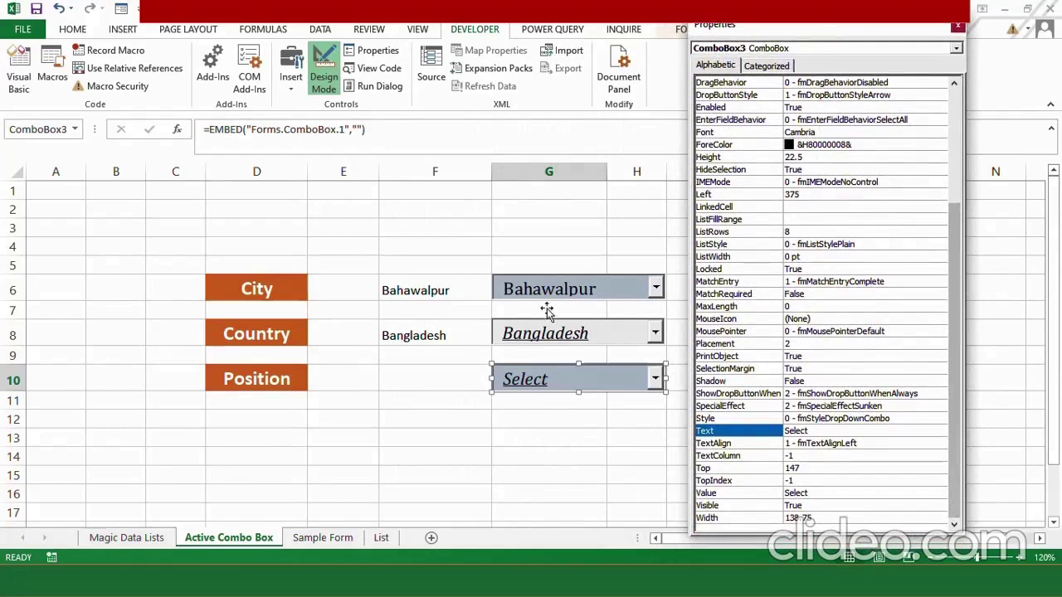
pyautogui.click(801, 208)
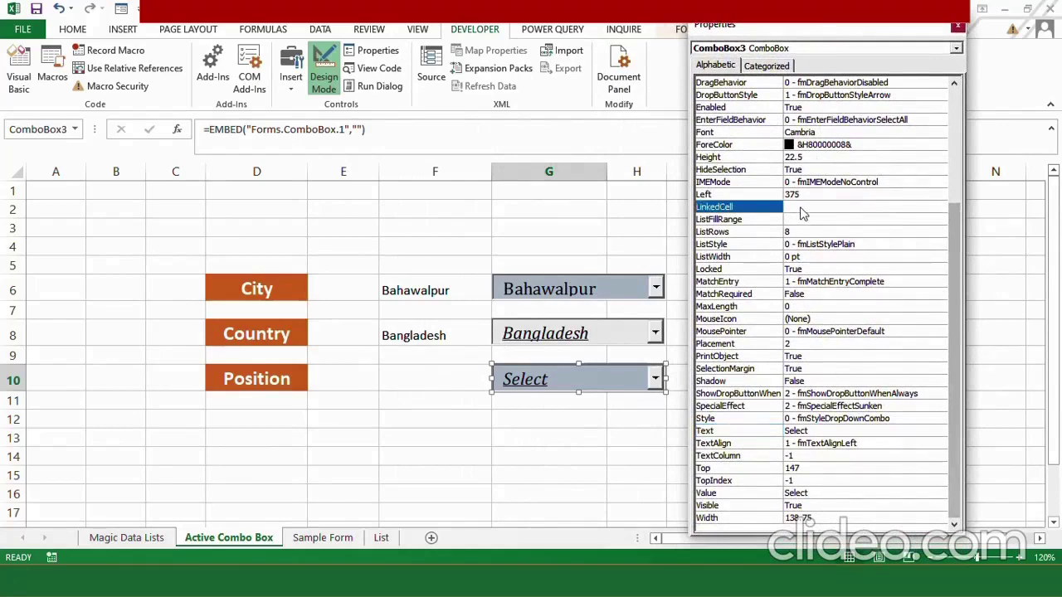
pyautogui.write('F10')
pyautogui.click(798, 221)
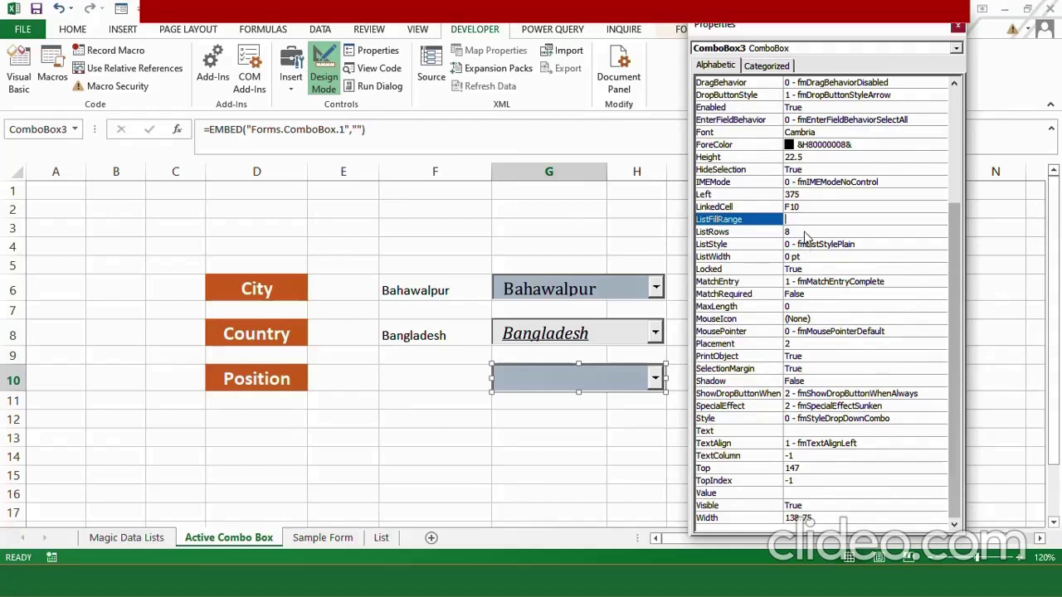
pyautogui.write('Position')
pyautogui.click(794, 233)
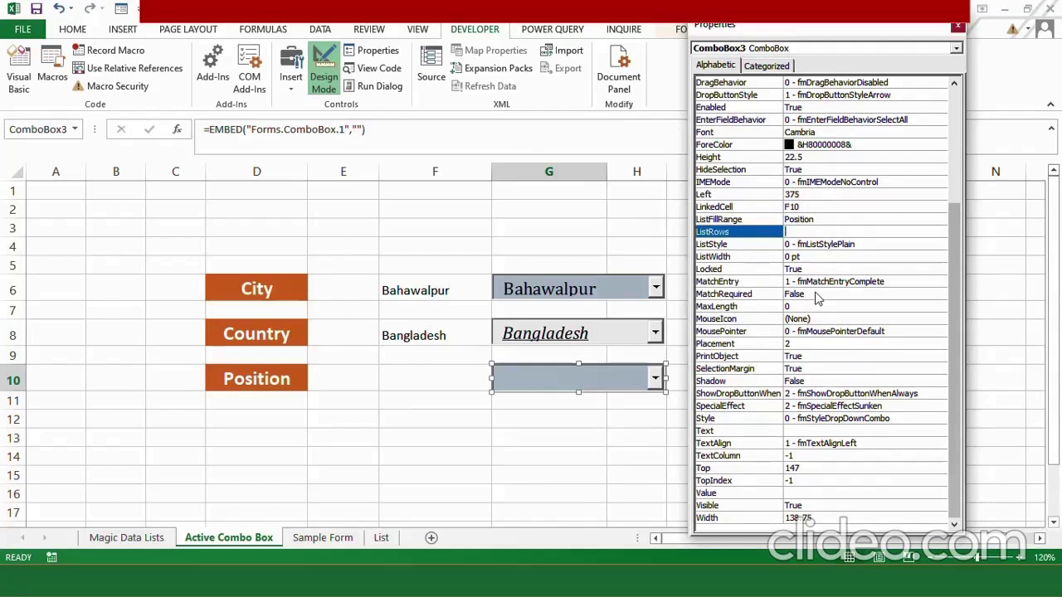
pyautogui.write('14')
pyautogui.click(958, 29)
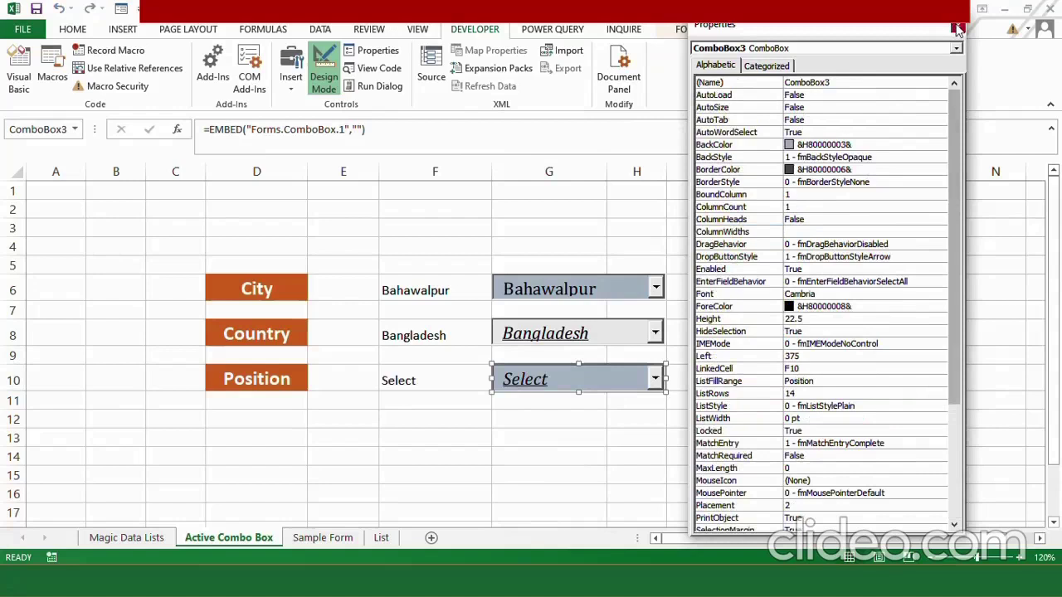
# Turn off Design Mode and choose Operational Manager in the Position combo box.
pyautogui.click(325, 80)
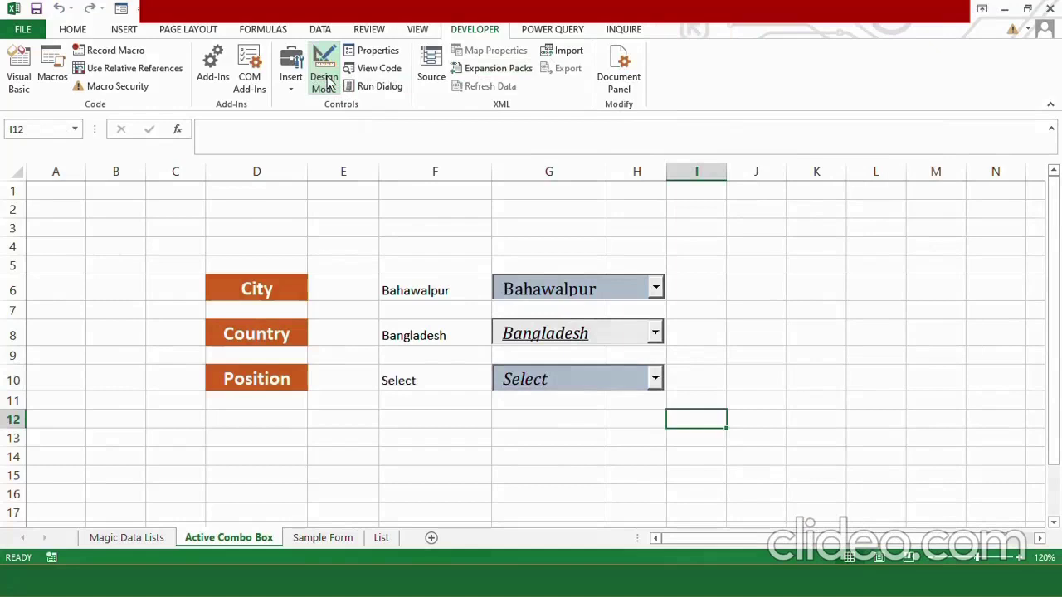
pyautogui.click(655, 379)
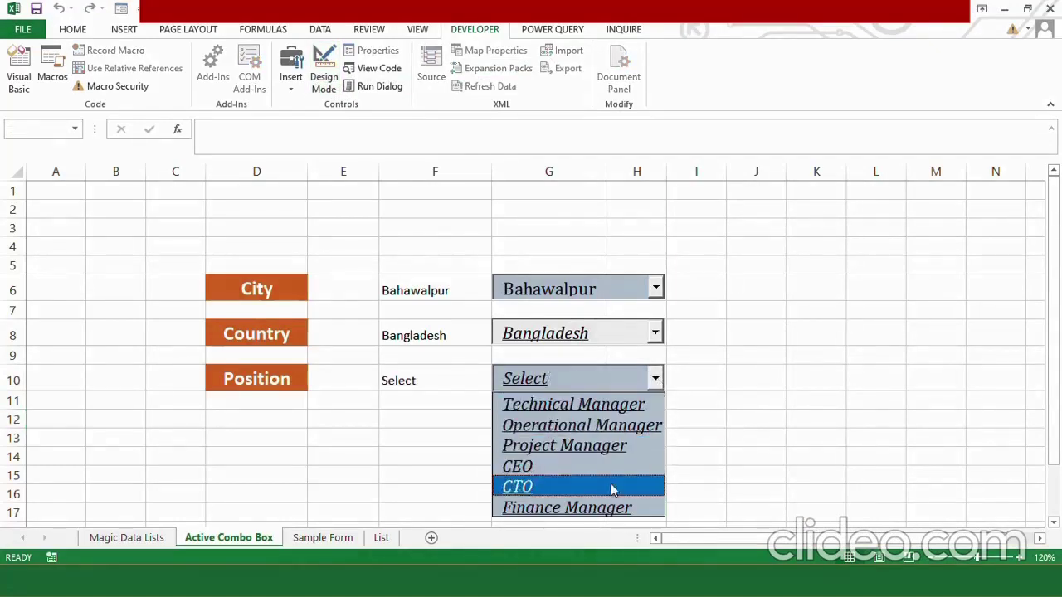
pyautogui.click(593, 429)
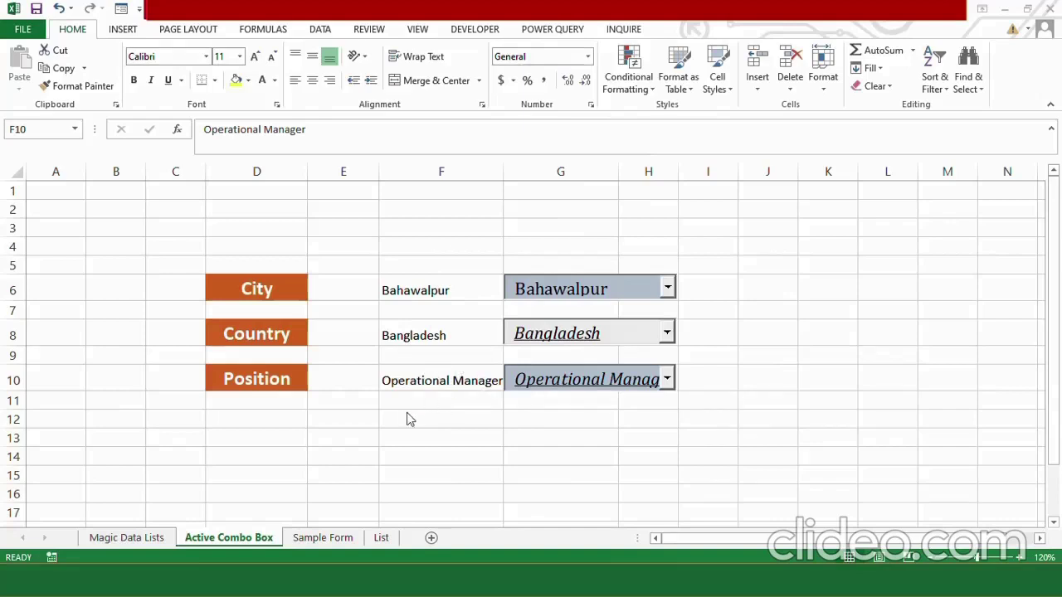
# On the Sample Form sheet, widen the collapsed column G to inspect the linked values beside the entries, and collapse it again.
pyautogui.click(336, 540)
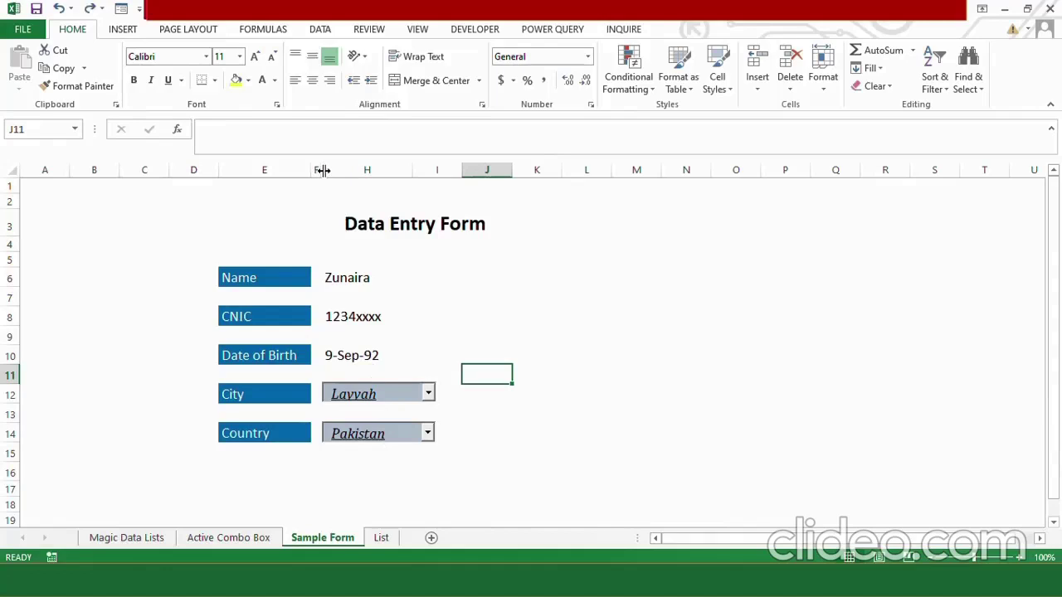
pyautogui.moveTo(321, 170); pyautogui.dragTo(443, 199)
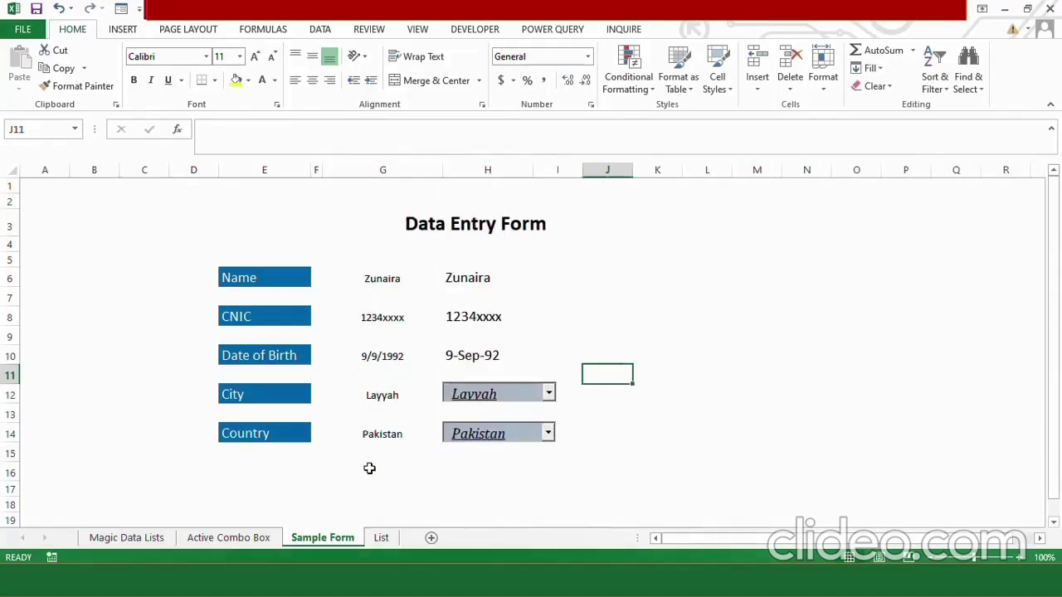
pyautogui.moveTo(445, 170); pyautogui.dragTo(350, 174)
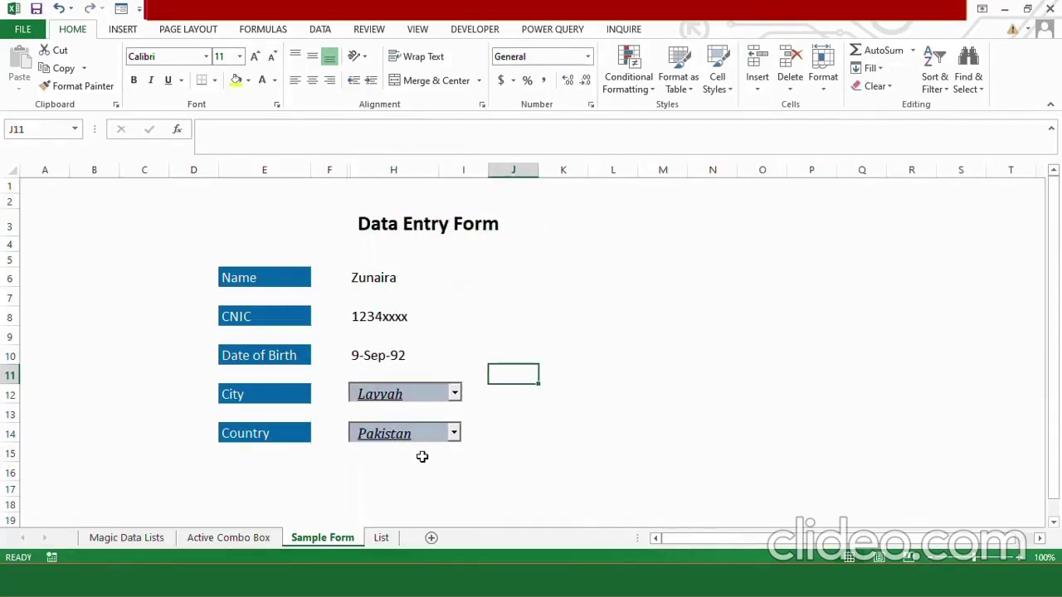